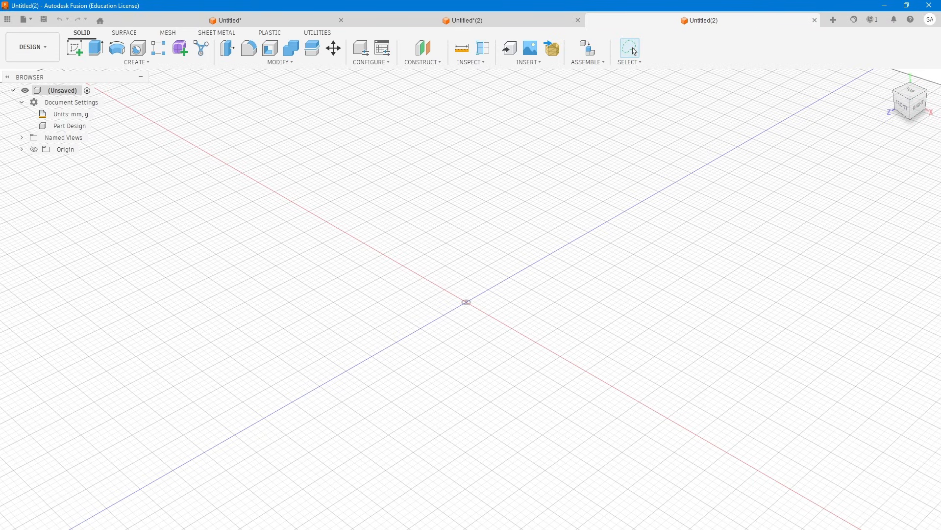
# - Create a sketch on the horizontal origin plane and turn off the sketch grid
pyautogui.click(74, 47)
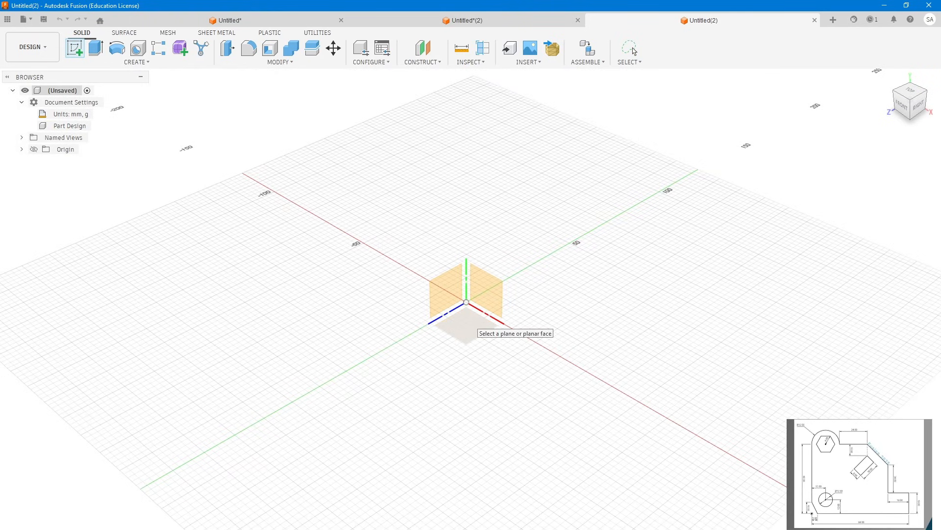
pyautogui.click(468, 324)
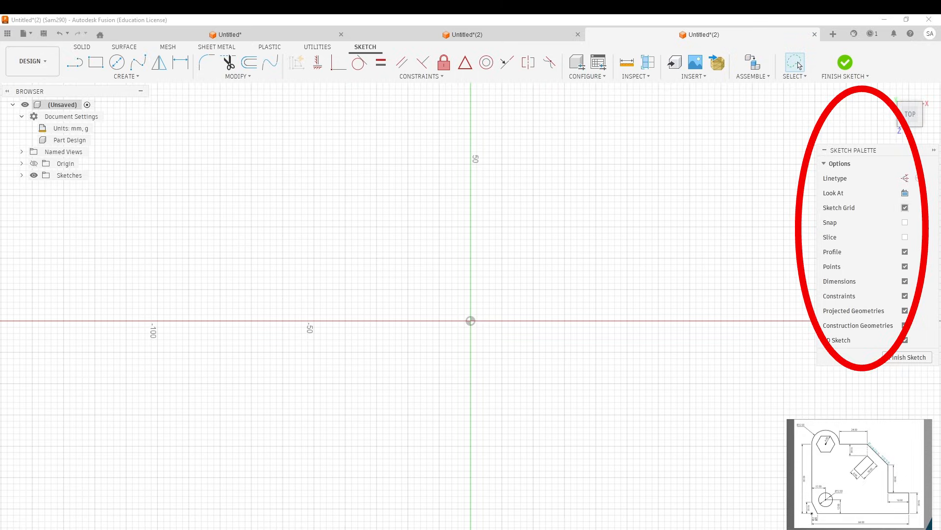
pyautogui.click(905, 208)
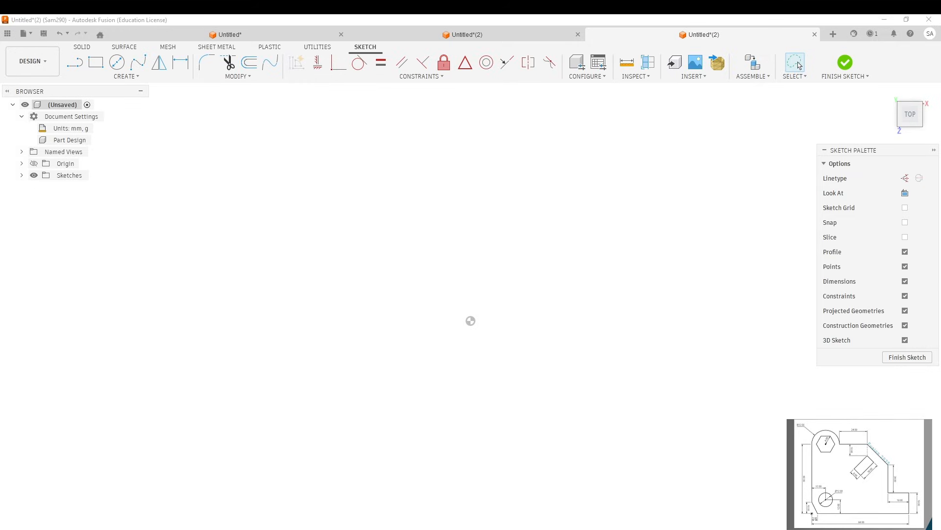
# - Draw a vertical line 60 mm long upward from the origin
pyautogui.press('l')
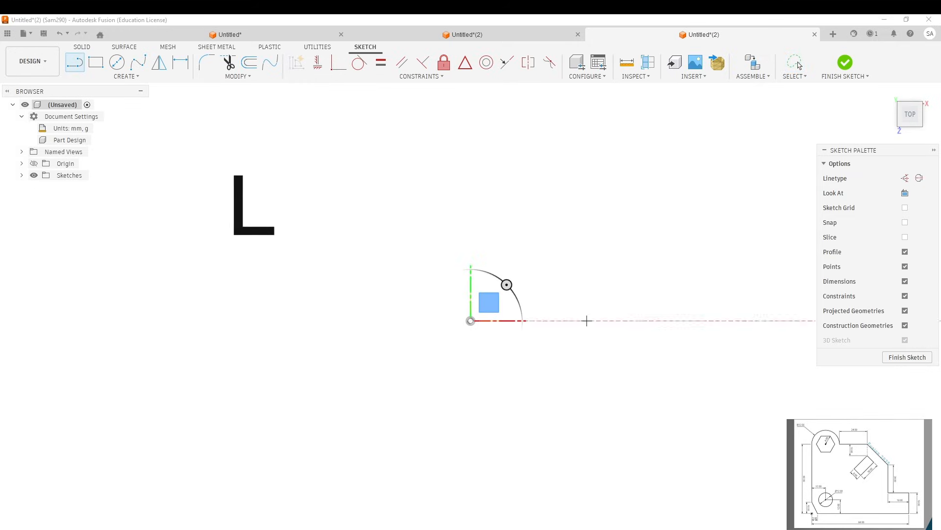
pyautogui.click(471, 321)
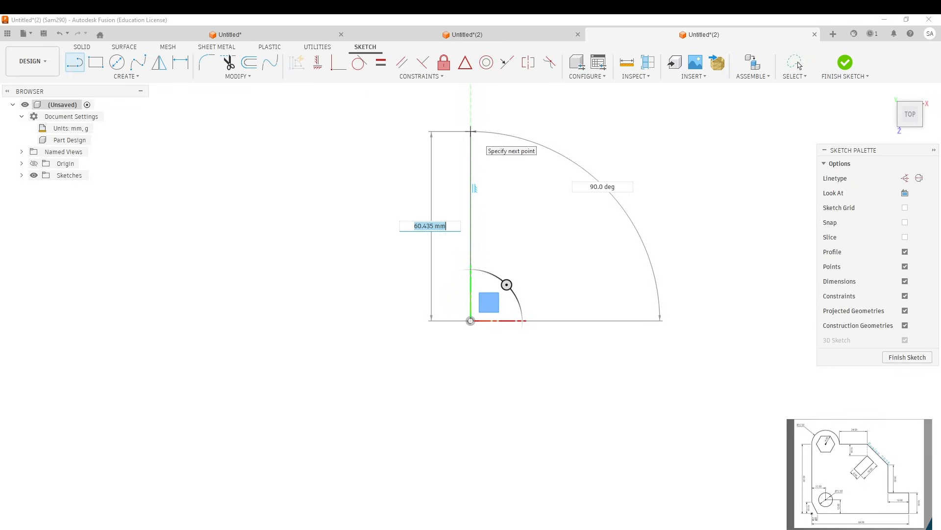
pyautogui.write('60')
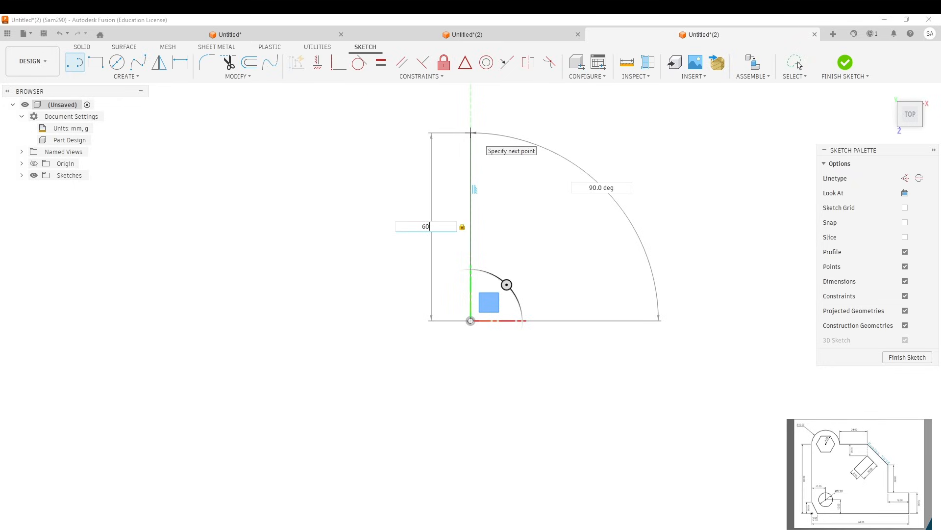
pyautogui.press('Return')
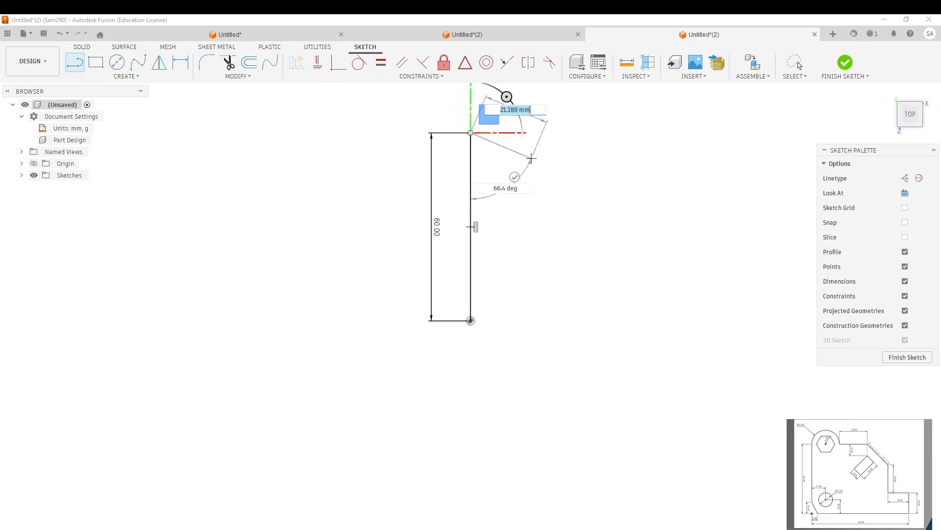
# - Draw a new horizontal line 84 mm long from the origin to the right as the profile's base
pyautogui.rightClick(507, 173)
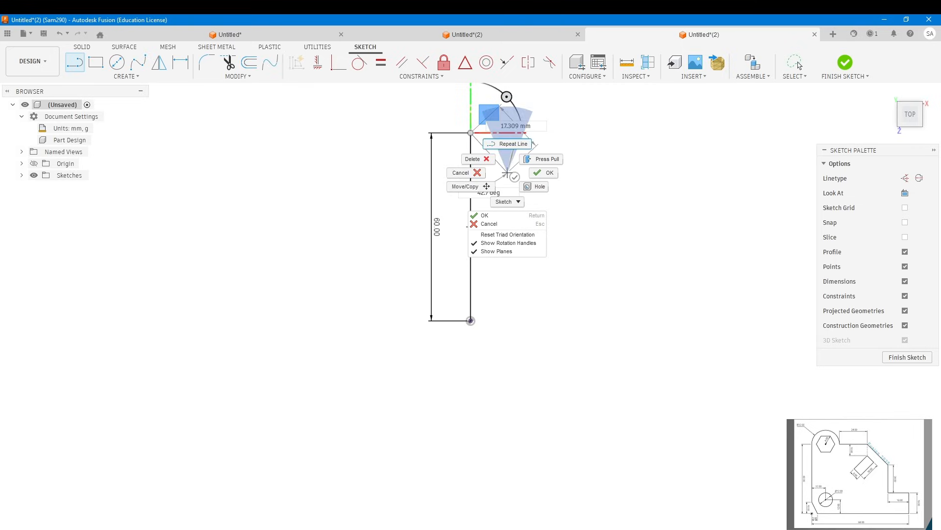
pyautogui.click(514, 143)
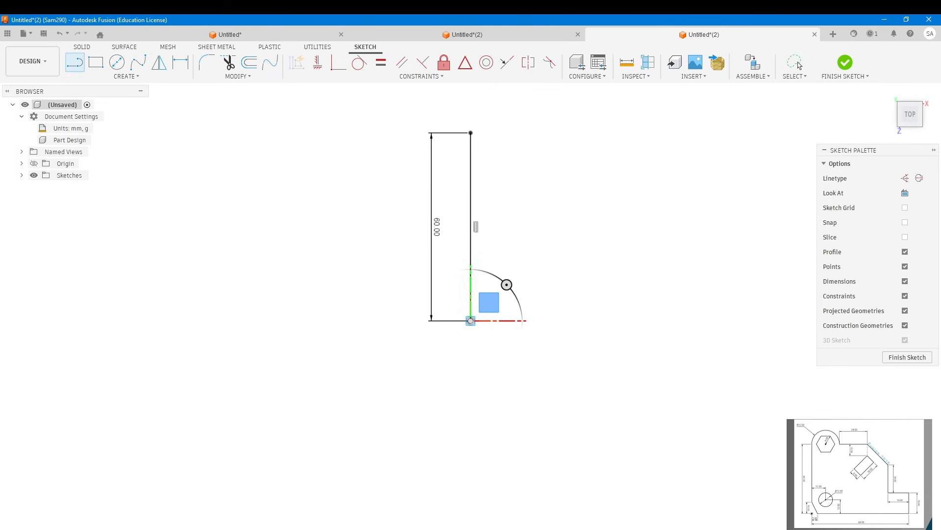
pyautogui.click(470, 320)
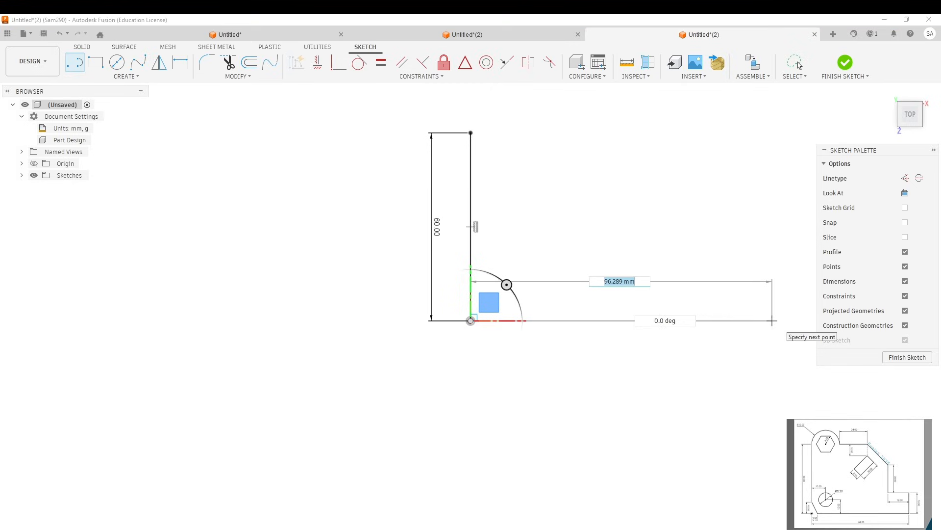
pyautogui.write('84')
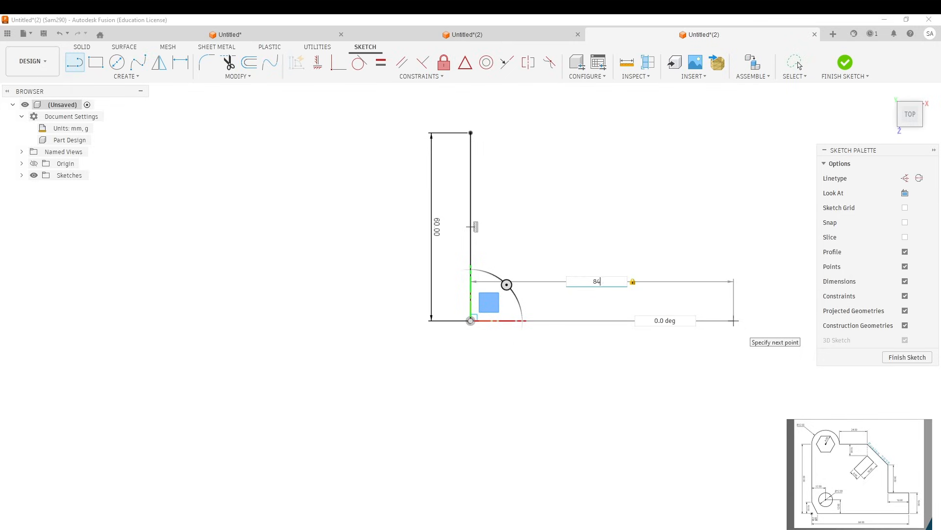
pyautogui.press('Return')
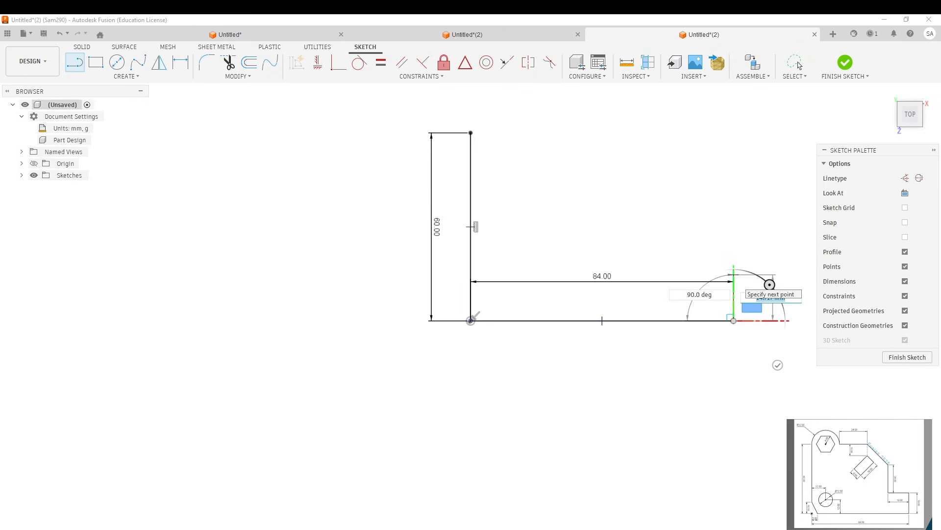
# - Continue from the base line's right end with an 18 mm line upward and an 18 mm line to the left
pyautogui.write('18')
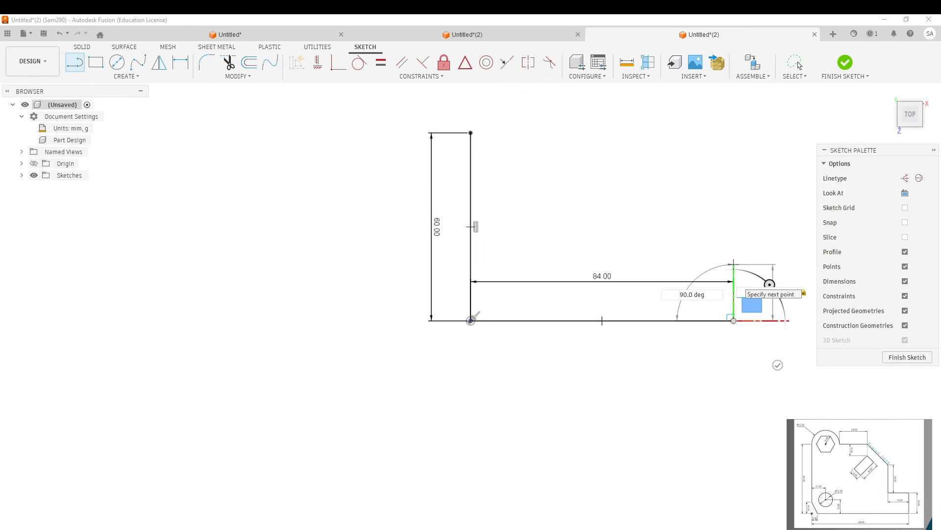
pyautogui.press('Return')
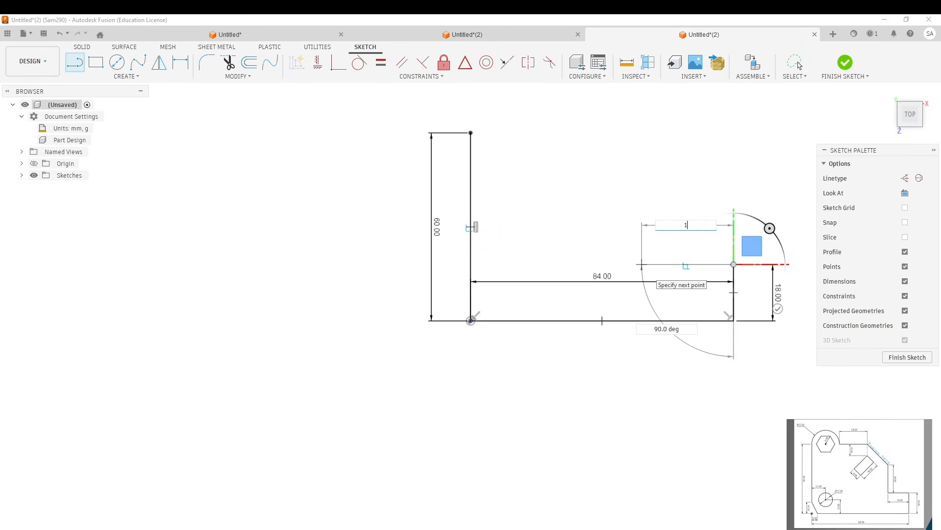
pyautogui.write('1')
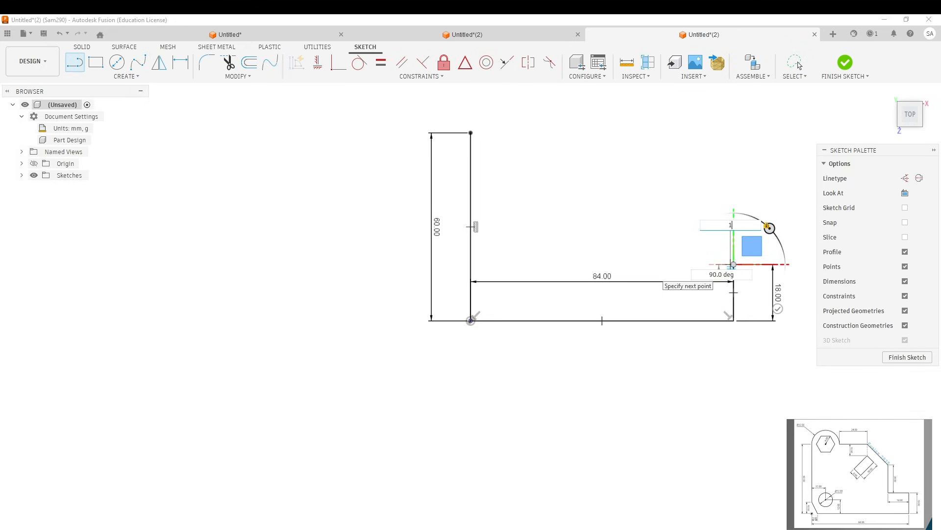
pyautogui.write('8')
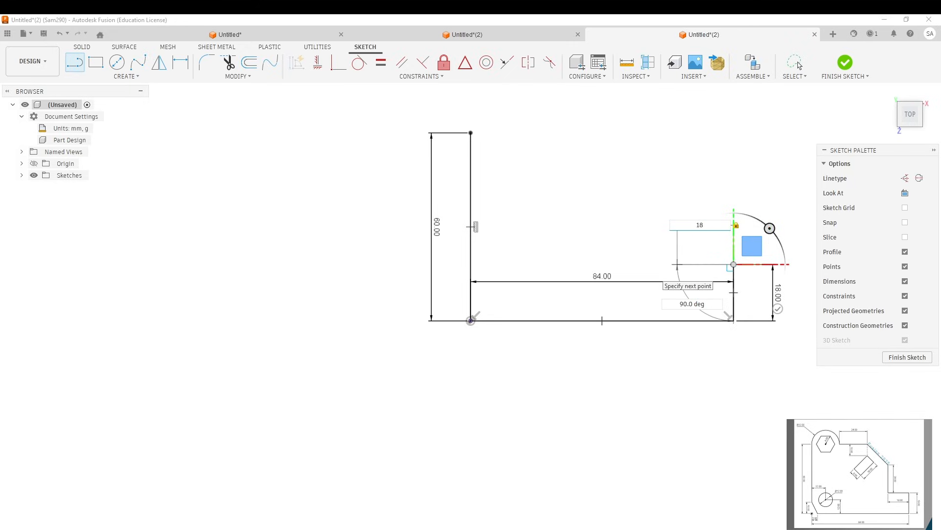
pyautogui.press('Return')
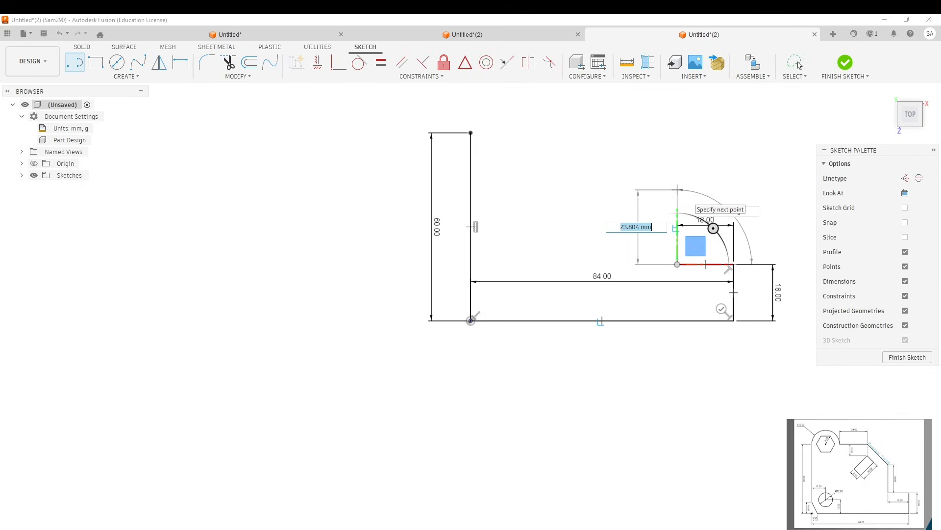
# - Add a 24 mm vertical line upward from the inner end of the step
pyautogui.write('2')
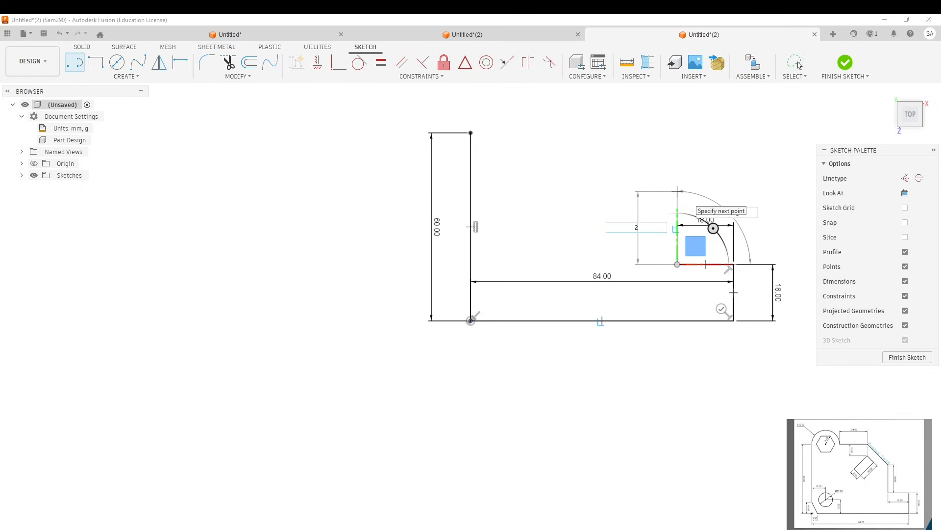
pyautogui.write('4')
pyautogui.press('Return')
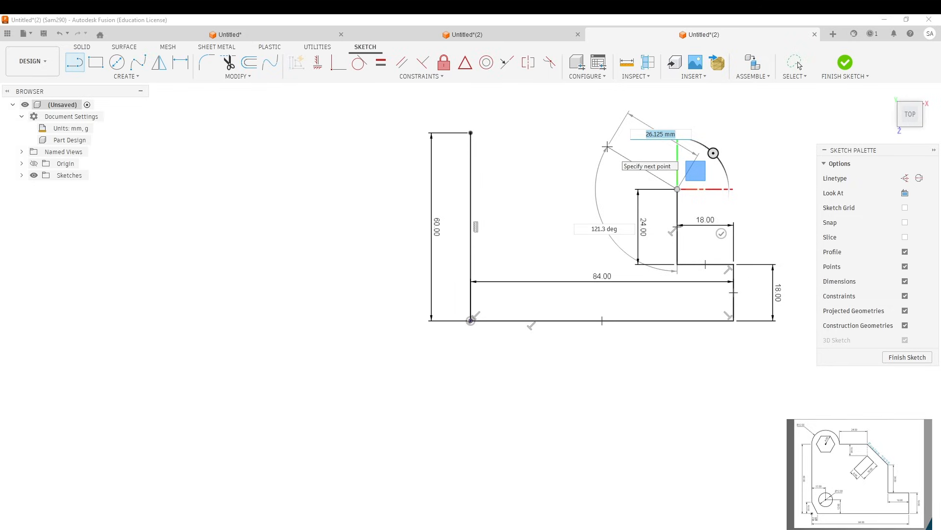
# - Draw a sloped line up and left from the 24 mm edge, then a 24 mm horizontal line leftward at about 146° to it
pyautogui.click(602, 138)
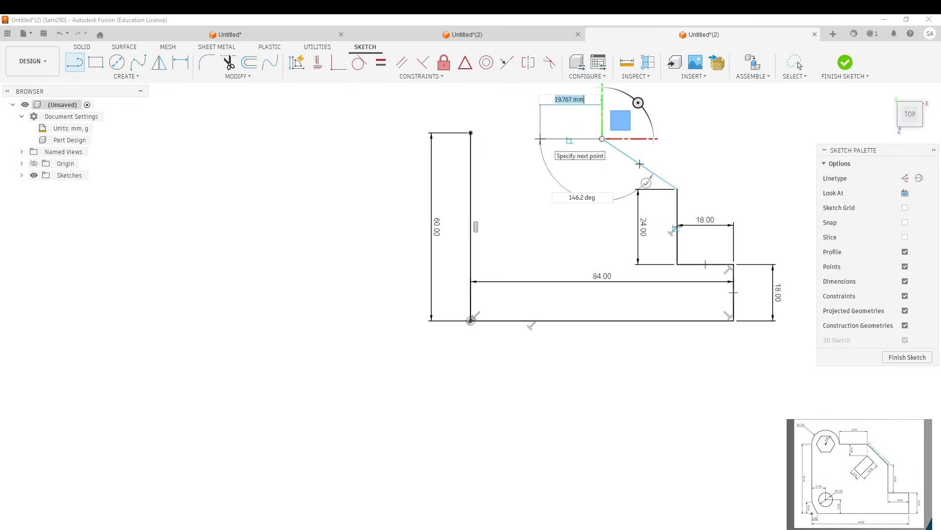
pyautogui.write('24')
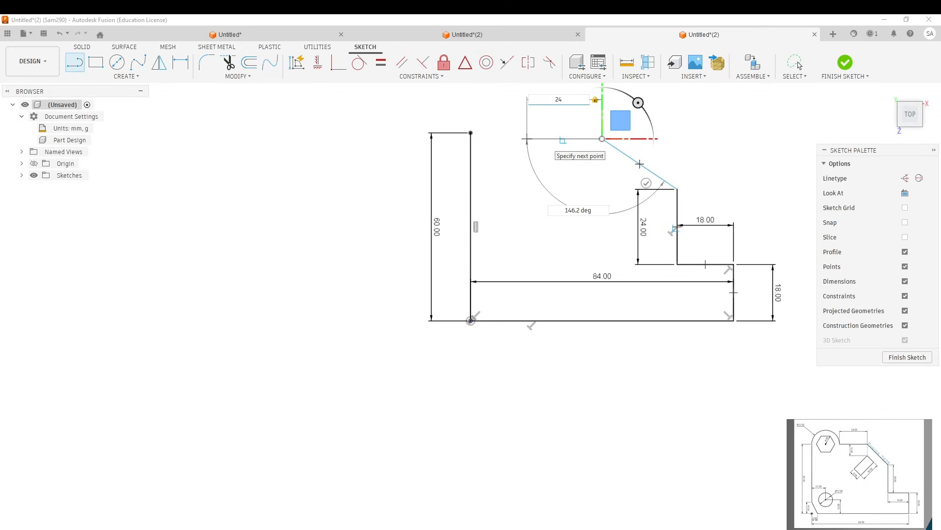
pyautogui.write('\\')
pyautogui.press('BackSpace')
pyautogui.press('Return')
pyautogui.press('Escape')
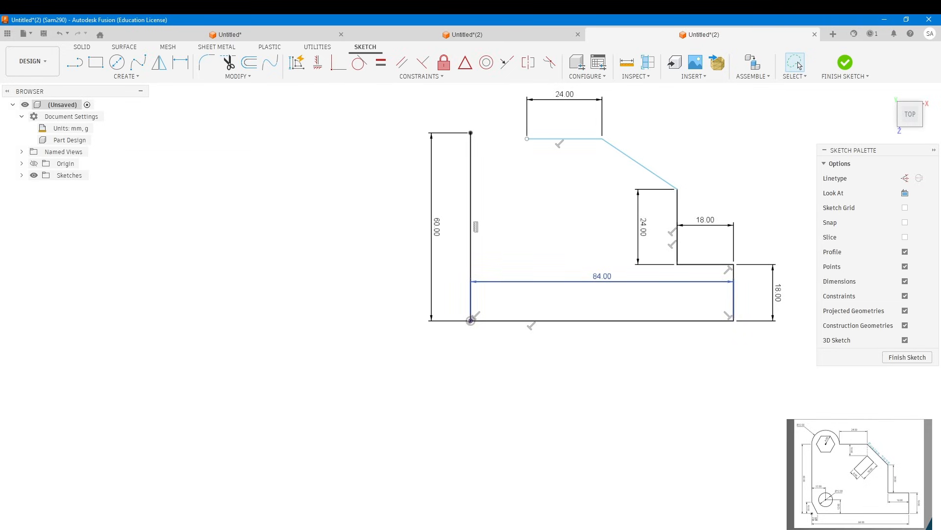
# - Move the 84 mm dimension below the profile and the 24 mm height dimension to its right, and hide the sketch dimensions and constraints
pyautogui.moveTo(550, 281); pyautogui.dragTo(571, 396)
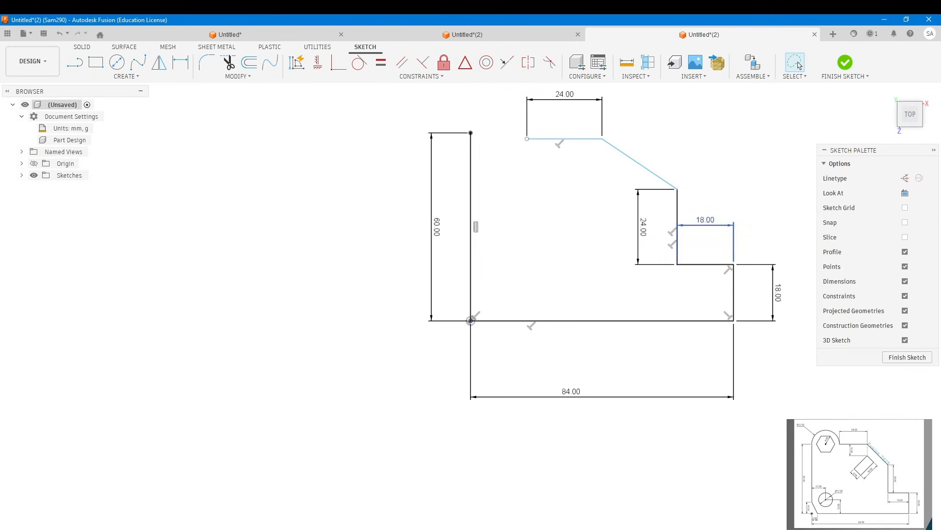
pyautogui.moveTo(638, 225); pyautogui.dragTo(757, 225)
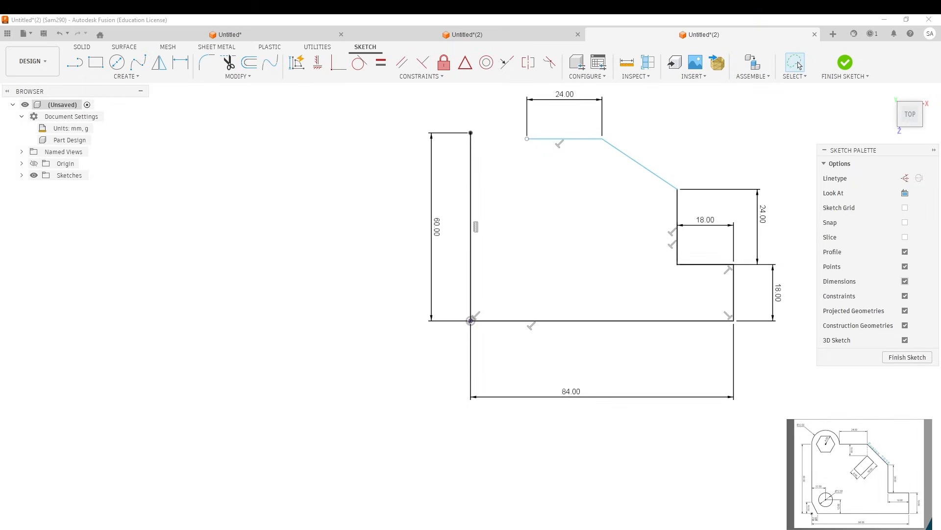
pyautogui.click(906, 281)
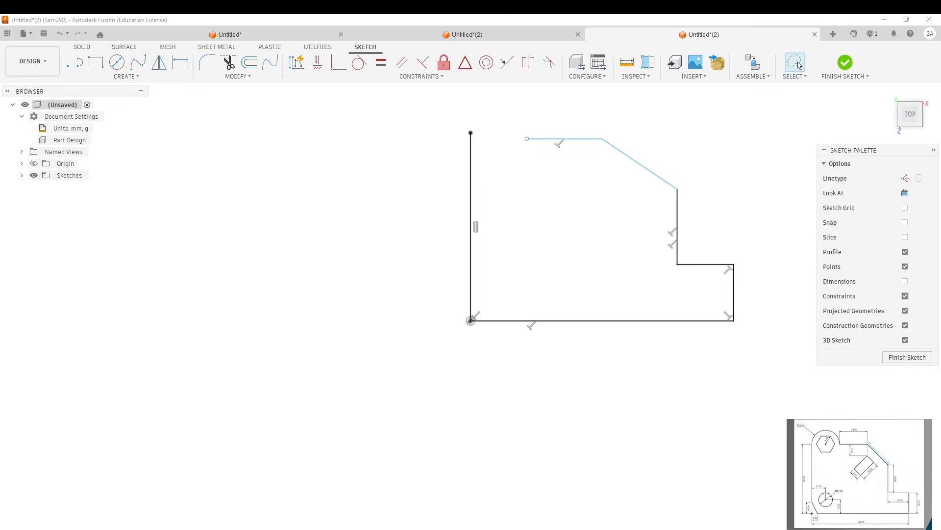
pyautogui.click(905, 295)
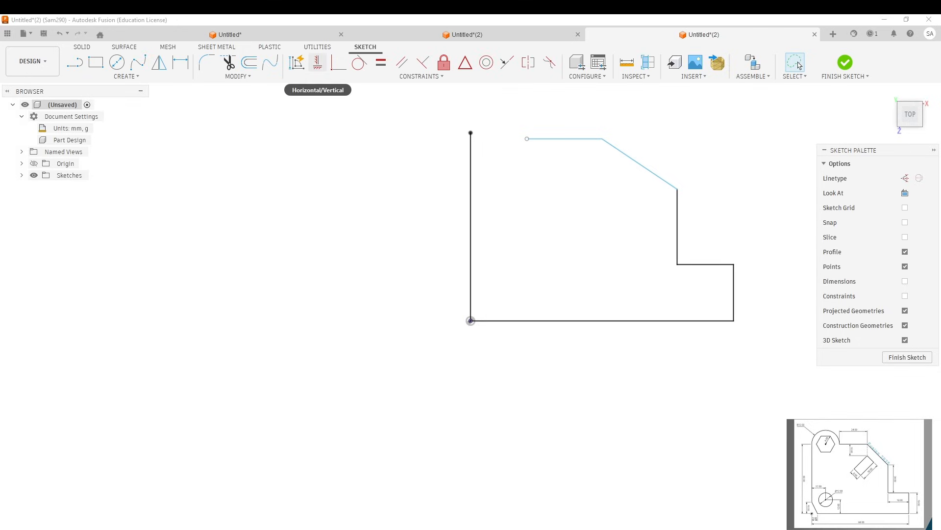
# - Align the upper end of the left vertical line with the open end of the top edge using a Horizontal/Vertical constraint
pyautogui.click(318, 63)
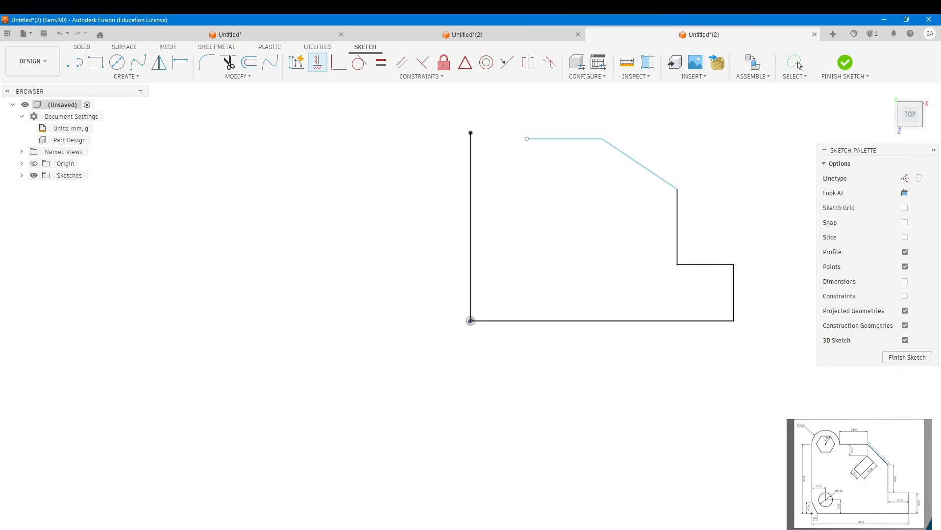
pyautogui.click(471, 132)
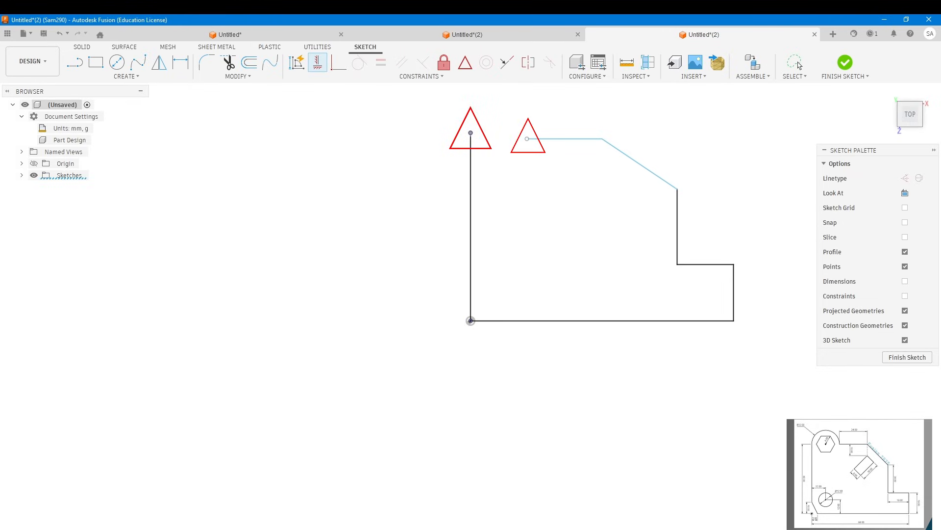
pyautogui.click(527, 139)
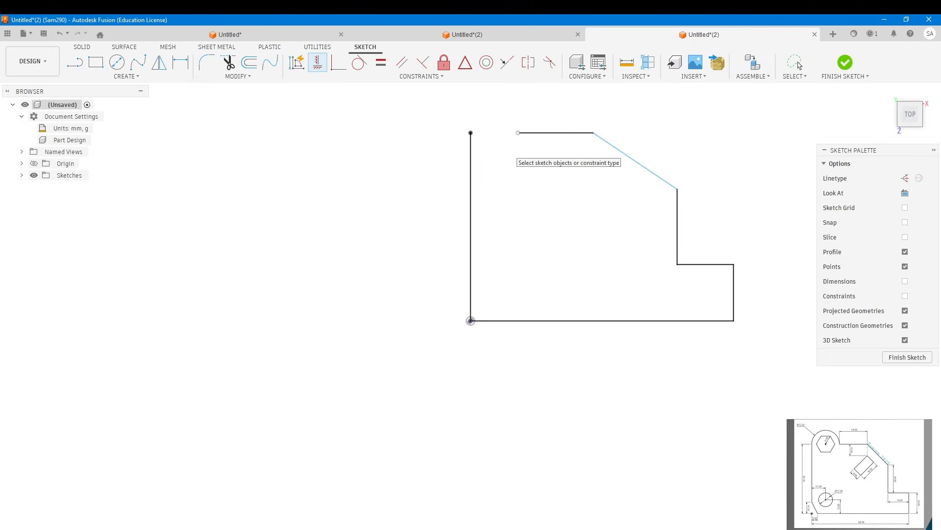
pyautogui.click(798, 63)
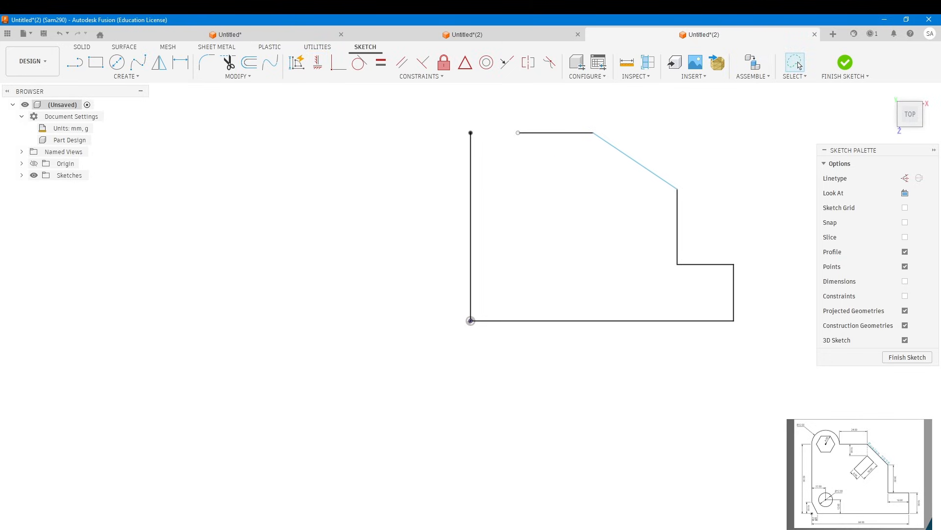
# - Close the profile with a tangent arc from the left vertical line's upper end to the open end of the top edge
pyautogui.scroll(-3, 799, 65)
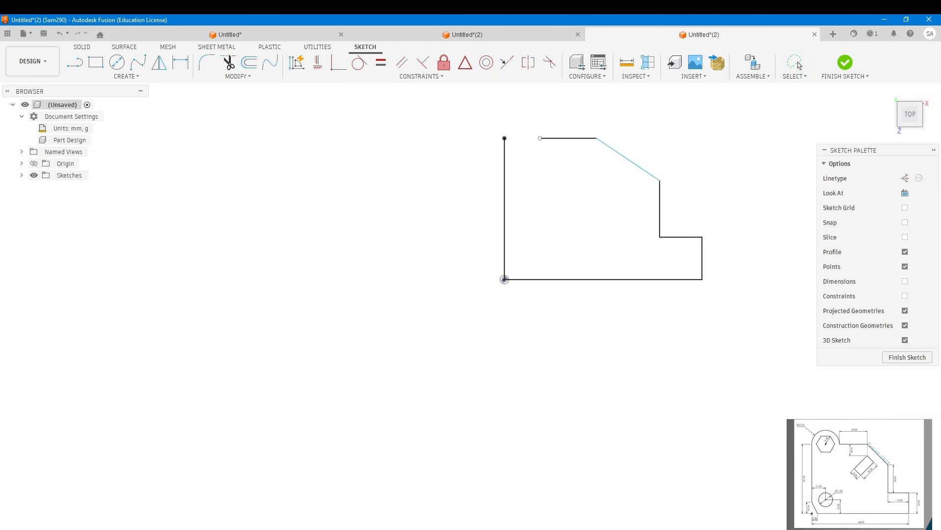
pyautogui.moveTo(603, 209); pyautogui.dragTo(554, 343, button='middle')
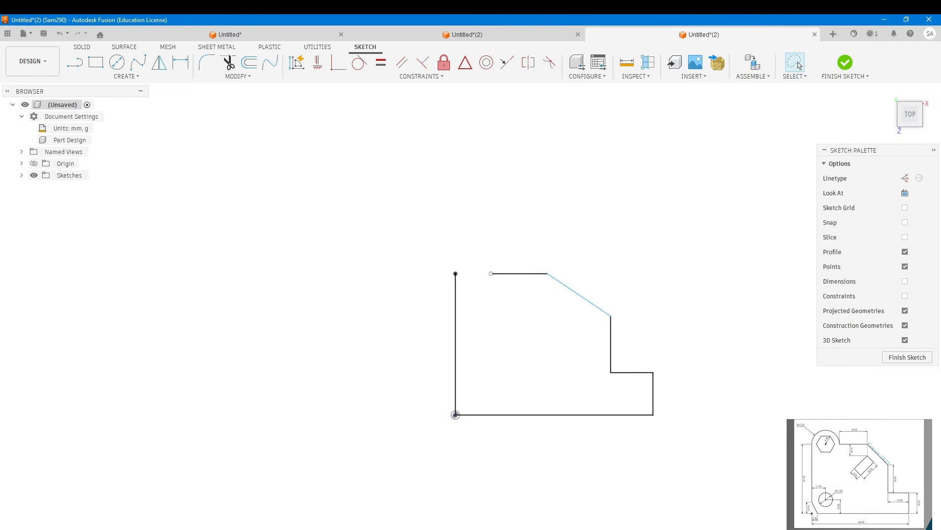
pyautogui.click(127, 76)
pyautogui.moveTo(108, 126)
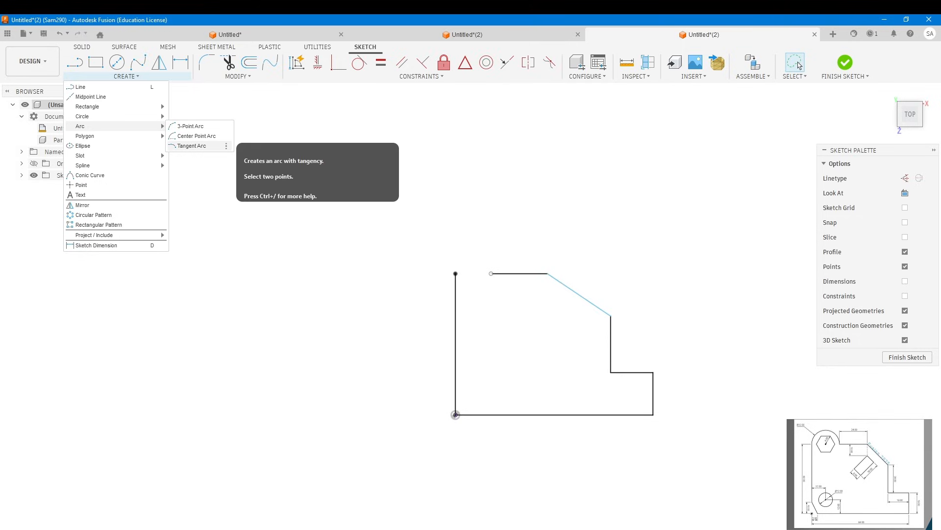
pyautogui.click(191, 145)
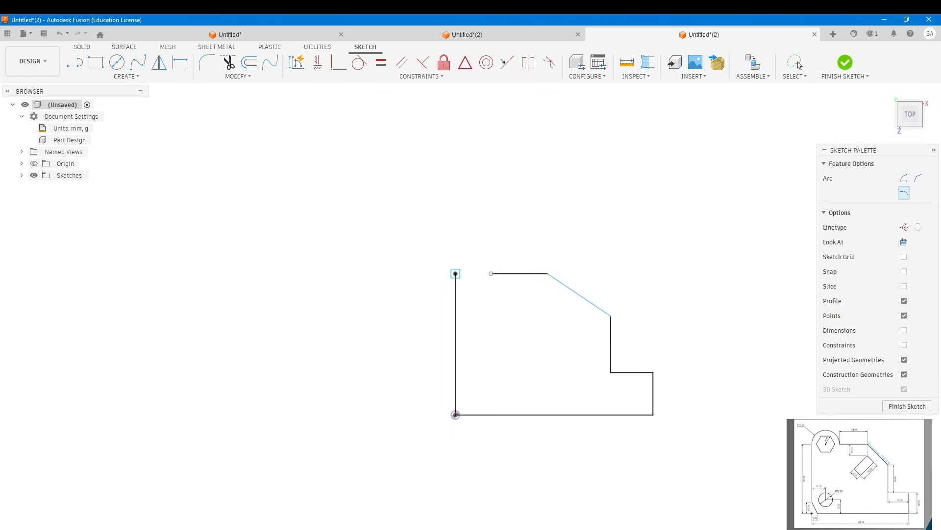
pyautogui.click(456, 273)
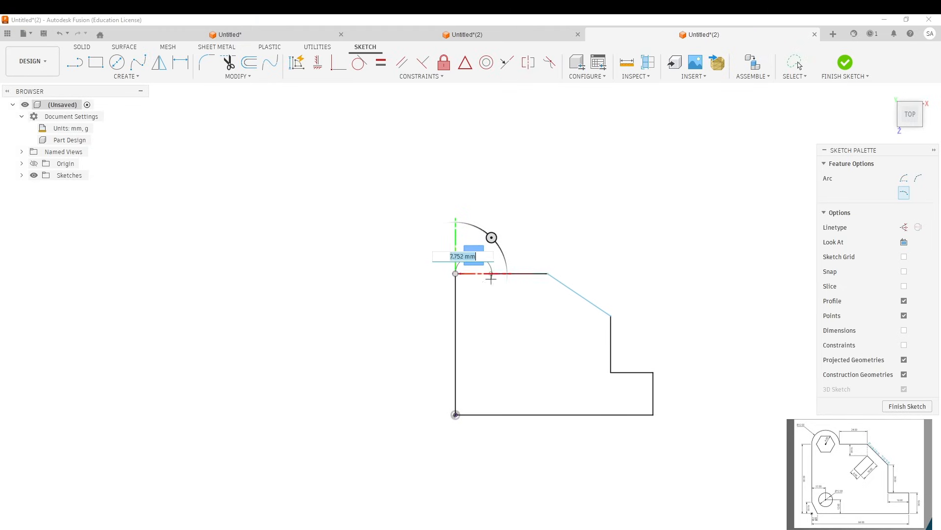
pyautogui.click(491, 273)
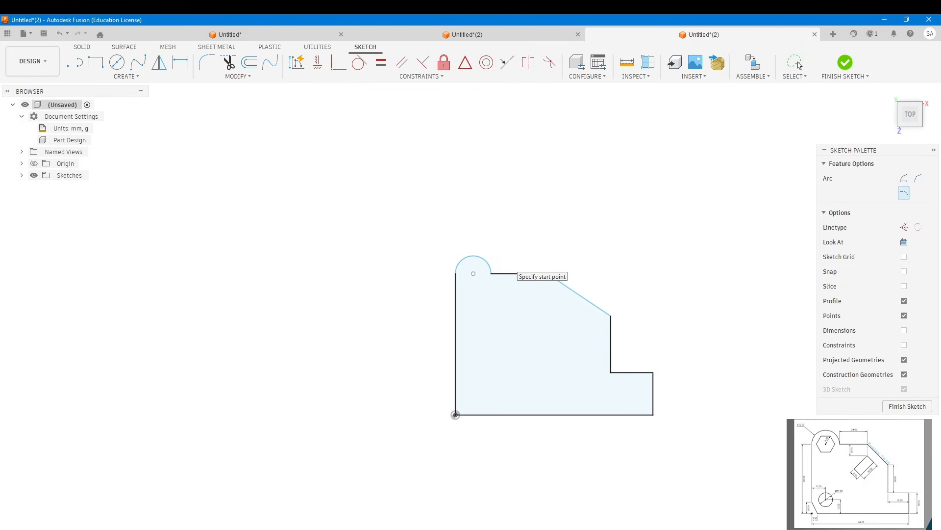
pyautogui.press('Escape')
# - Dimension the corner arc with a 12 mm radius
pyautogui.press('d')
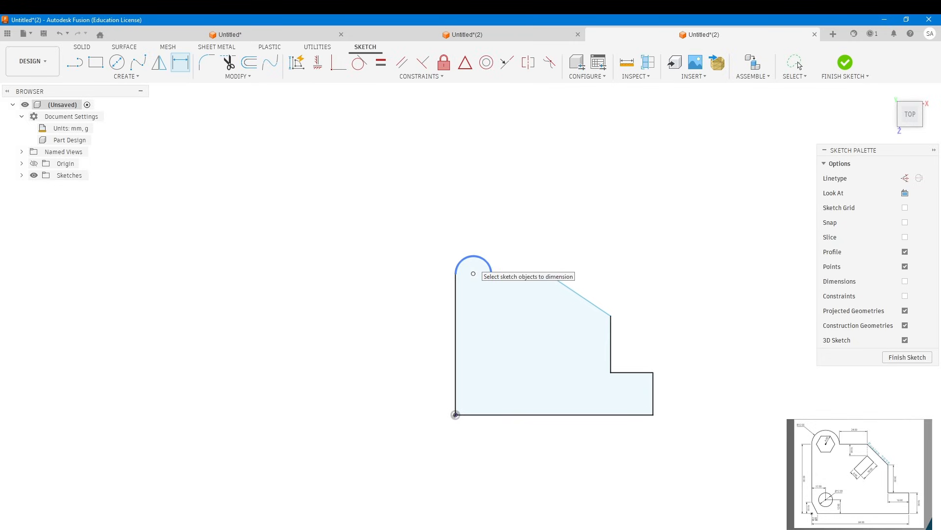
pyautogui.click(469, 256)
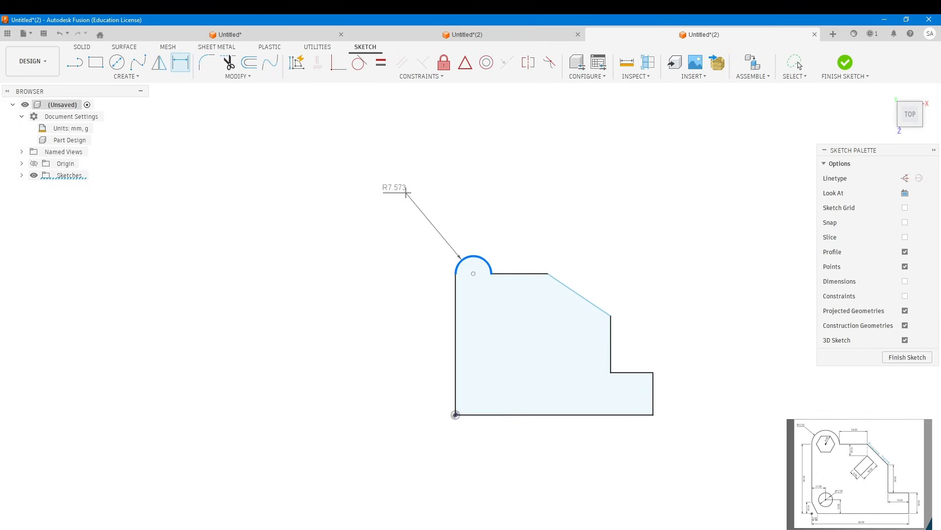
pyautogui.click(403, 192)
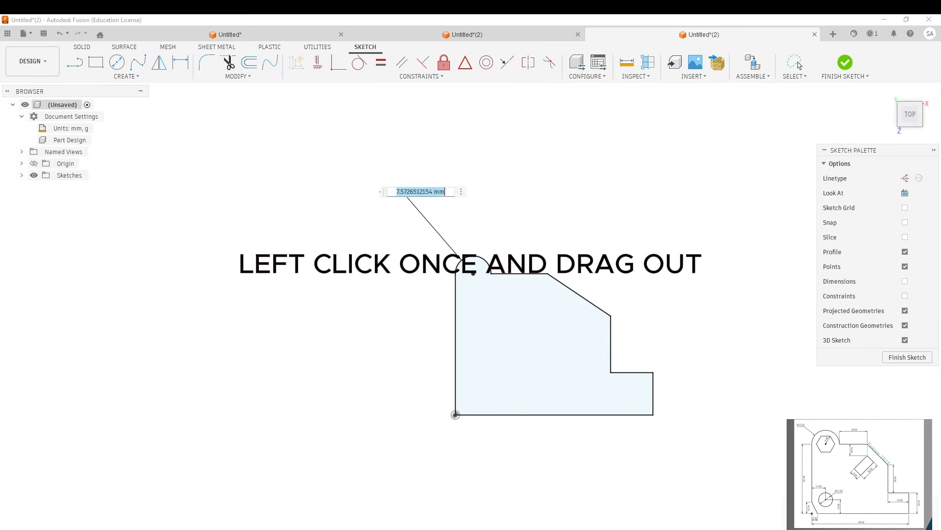
pyautogui.write('12')
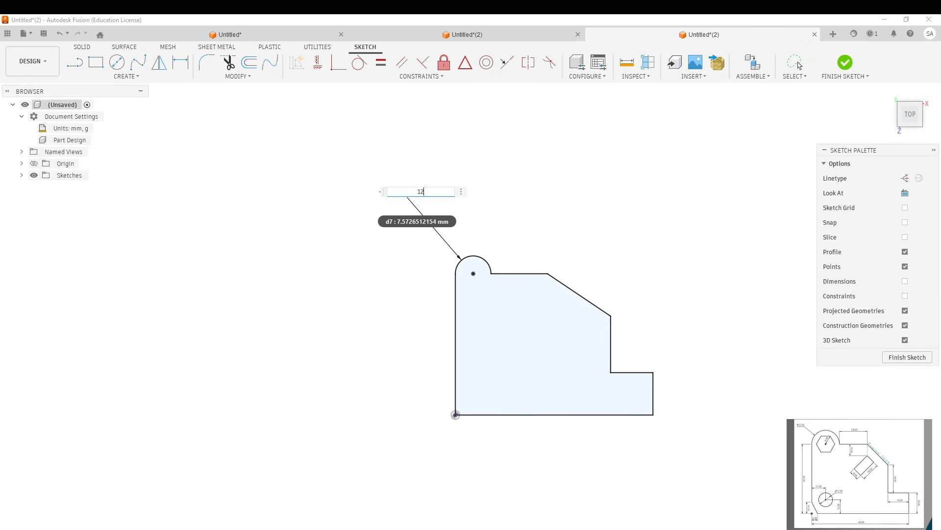
pyautogui.press('Return')
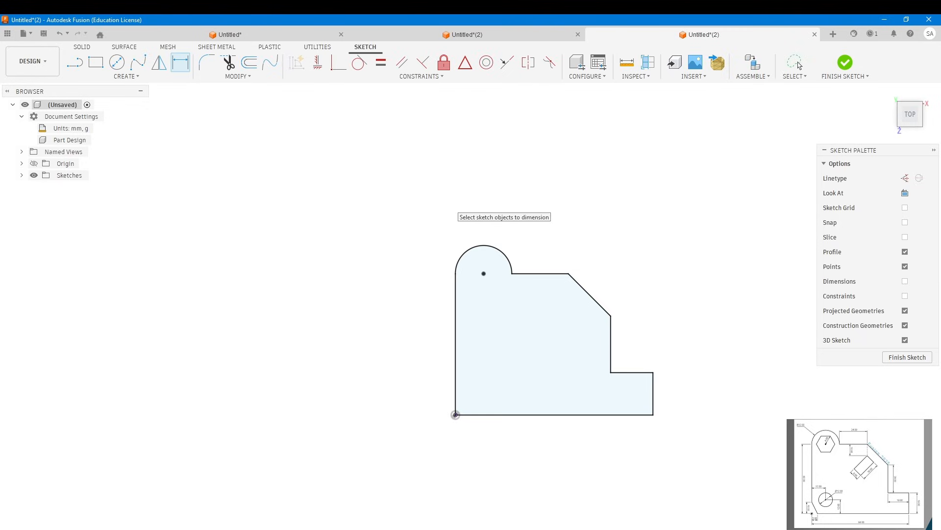
pyautogui.click(799, 65)
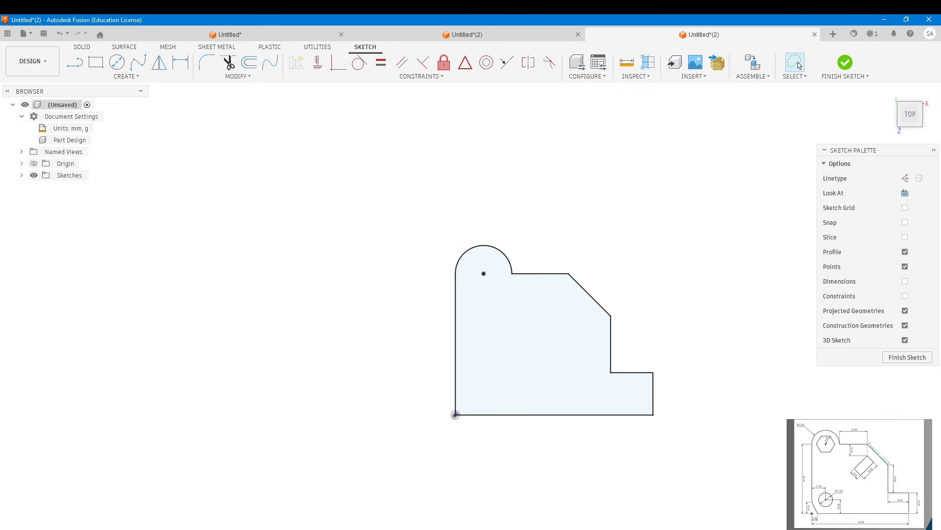
# - Add the path text 'FUSION' along the sloped edge of the profile
pyautogui.click(590, 294)
pyautogui.press('Escape')
pyautogui.click(127, 76)
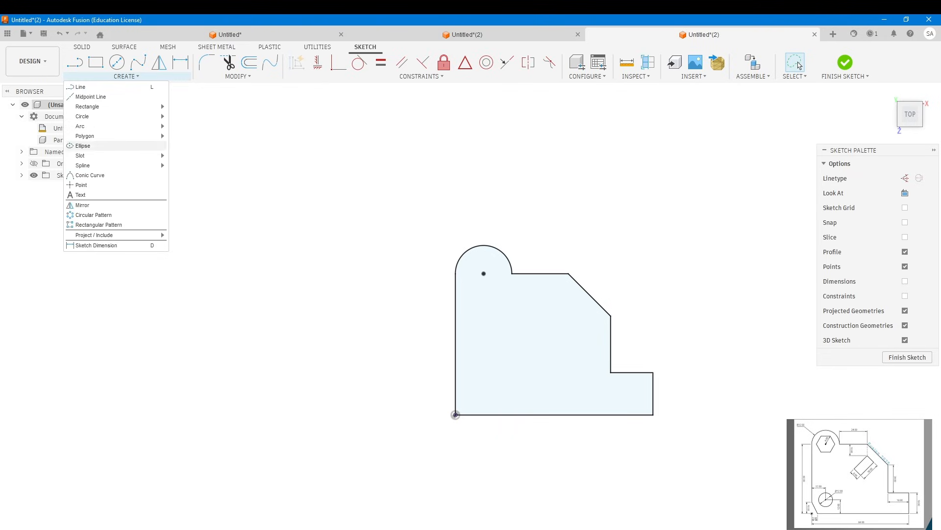
pyautogui.click(80, 195)
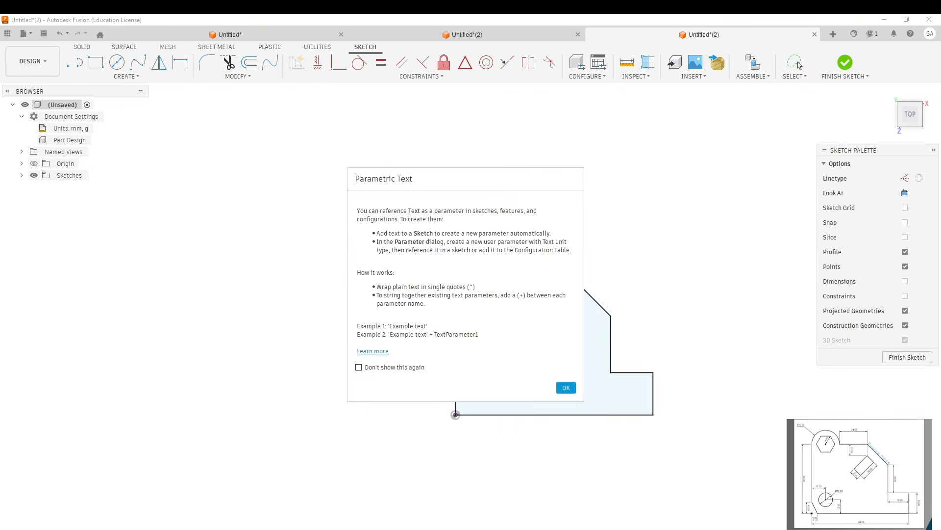
pyautogui.click(566, 388)
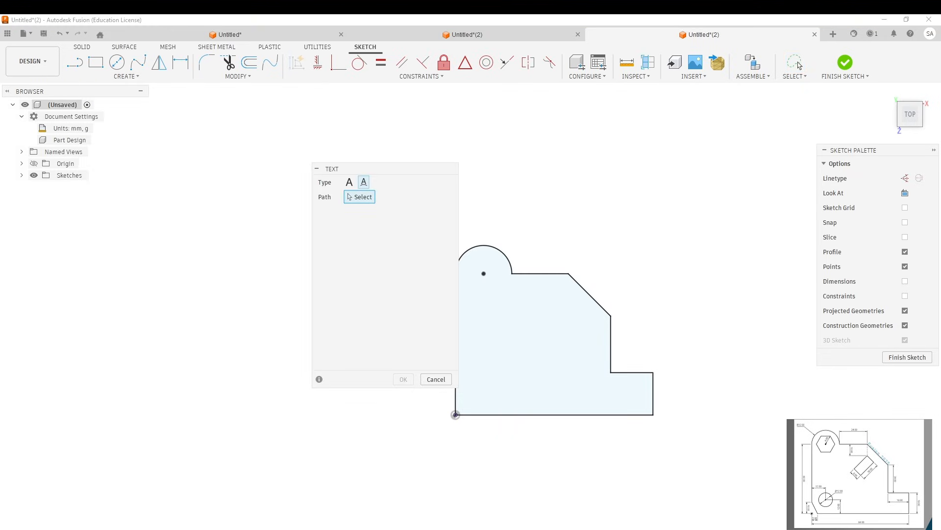
pyautogui.moveTo(344, 169); pyautogui.dragTo(244, 198)
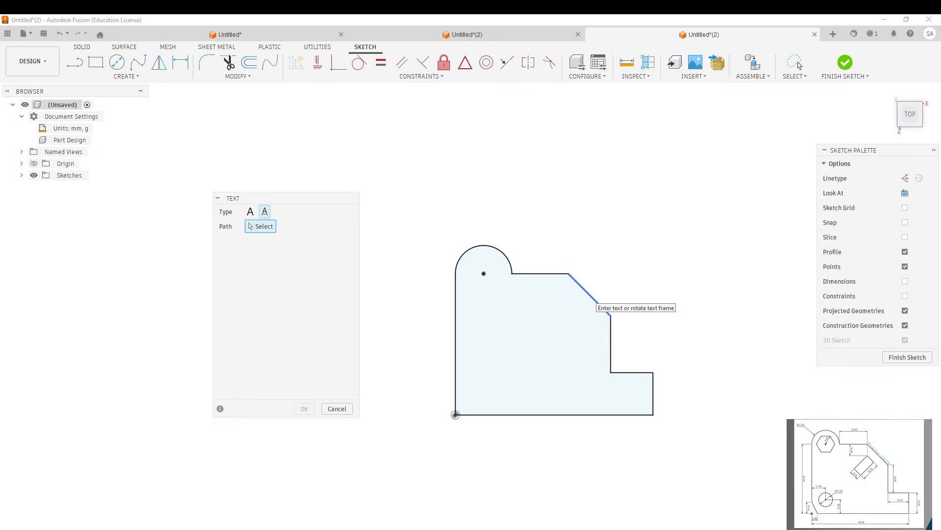
pyautogui.click(593, 297)
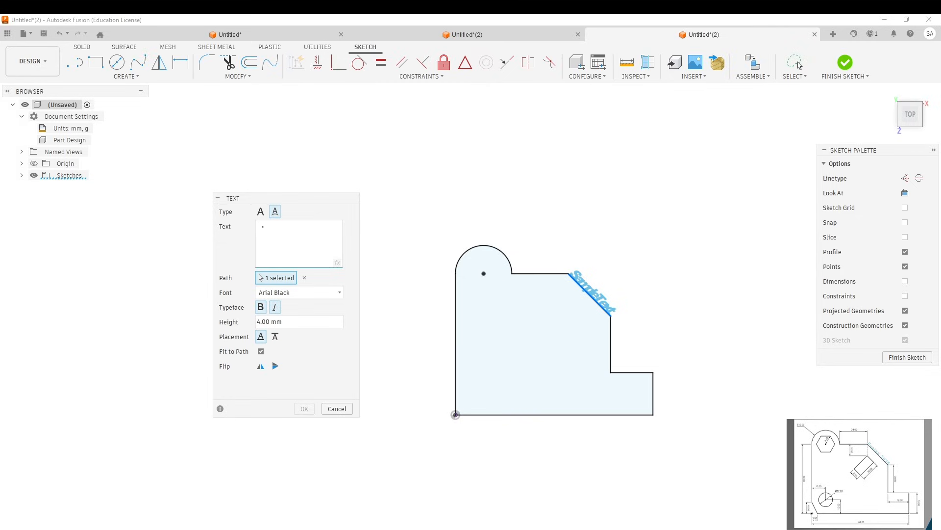
pyautogui.write("FUSION'")
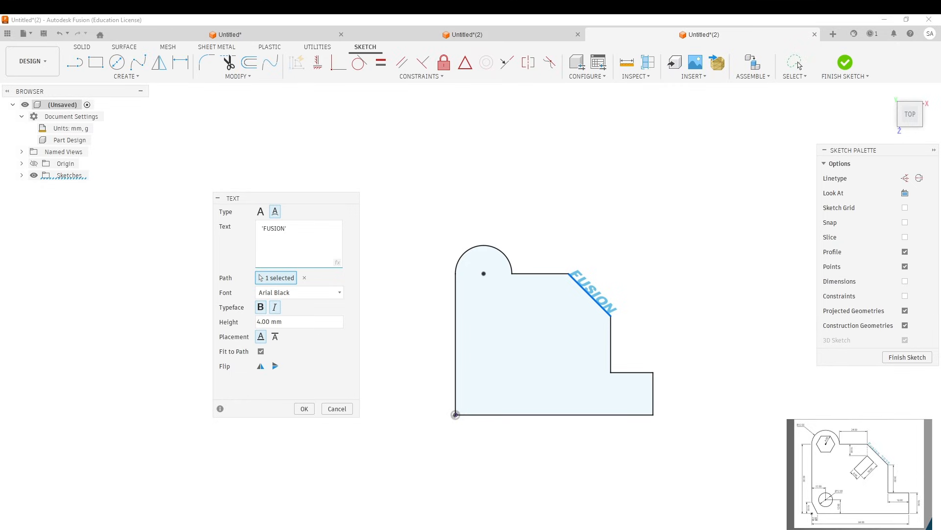
pyautogui.press('BackSpace')
pyautogui.write("'")
pyautogui.press('Return')
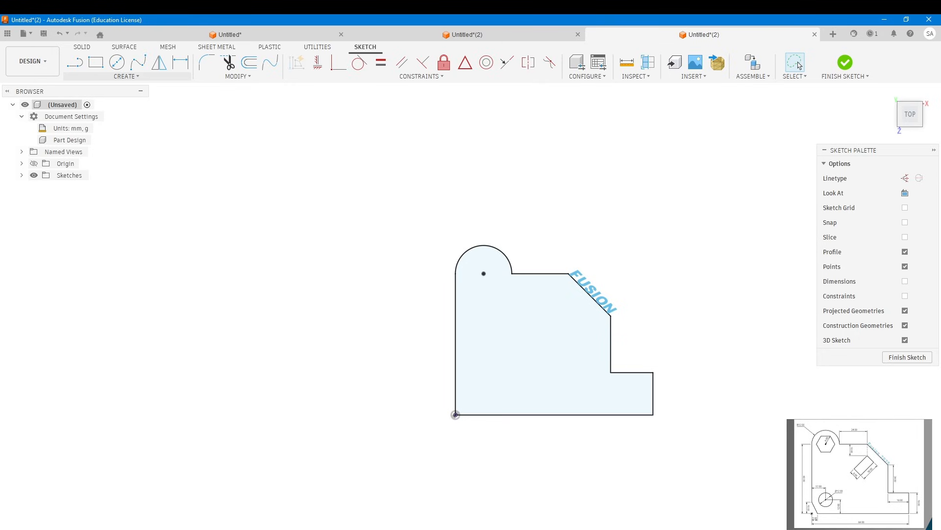
# - Draw a six-sided inscribed polygon with an 8 mm radius centred on the corner arc's centre point
pyautogui.click(127, 76)
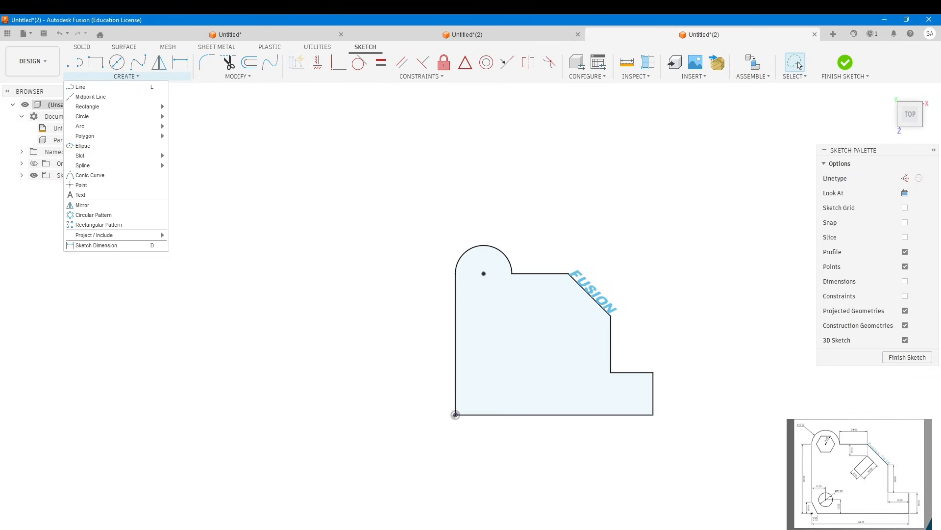
pyautogui.moveTo(98, 136)
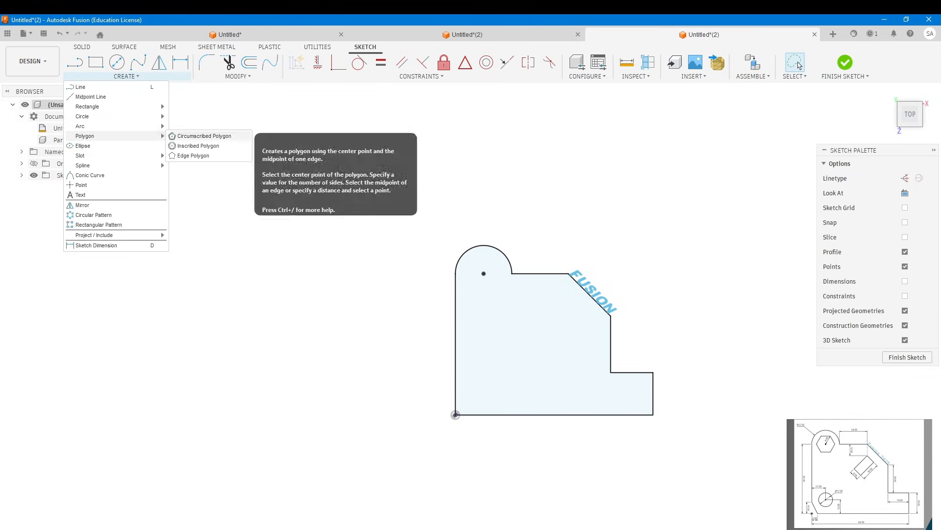
pyautogui.click(198, 146)
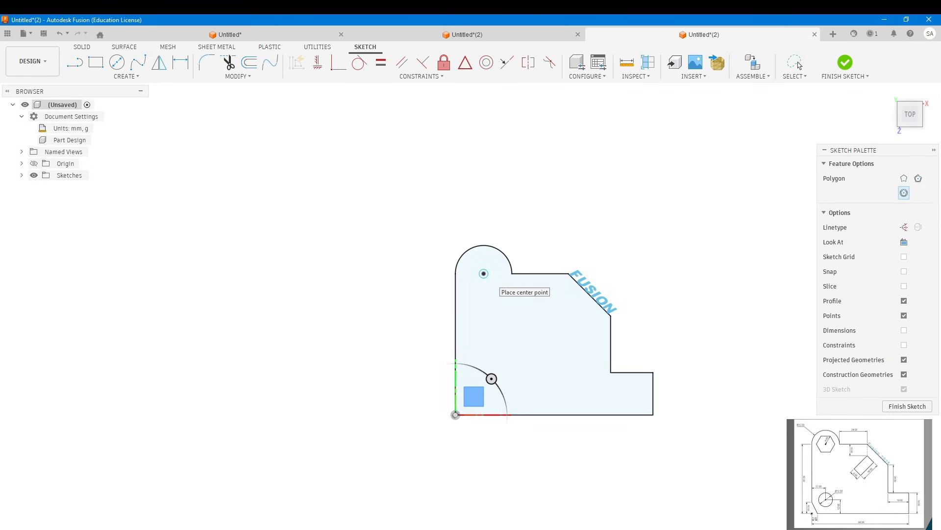
pyautogui.click(484, 273)
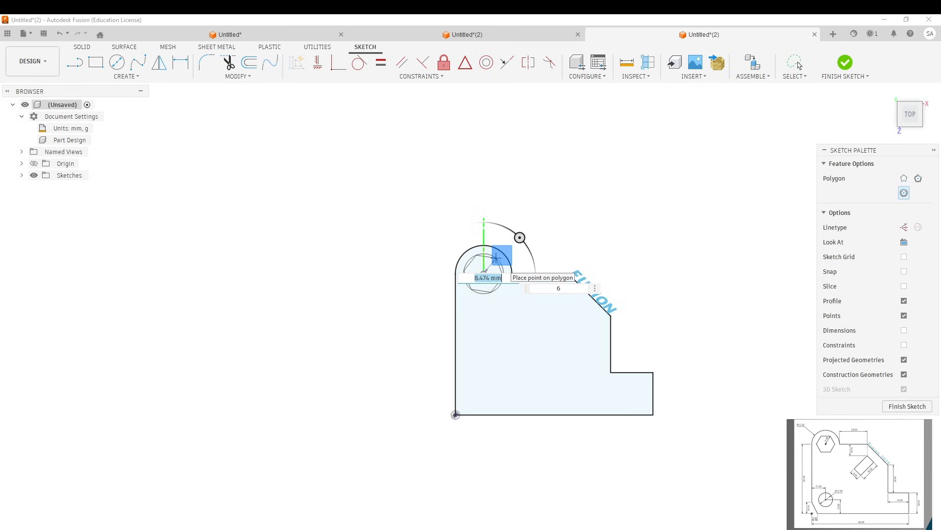
pyautogui.write('8')
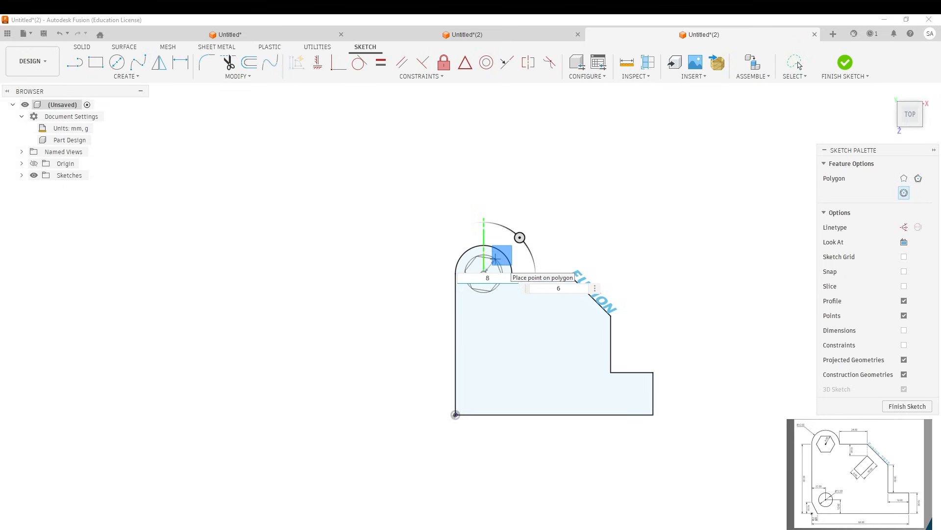
pyautogui.press('Return')
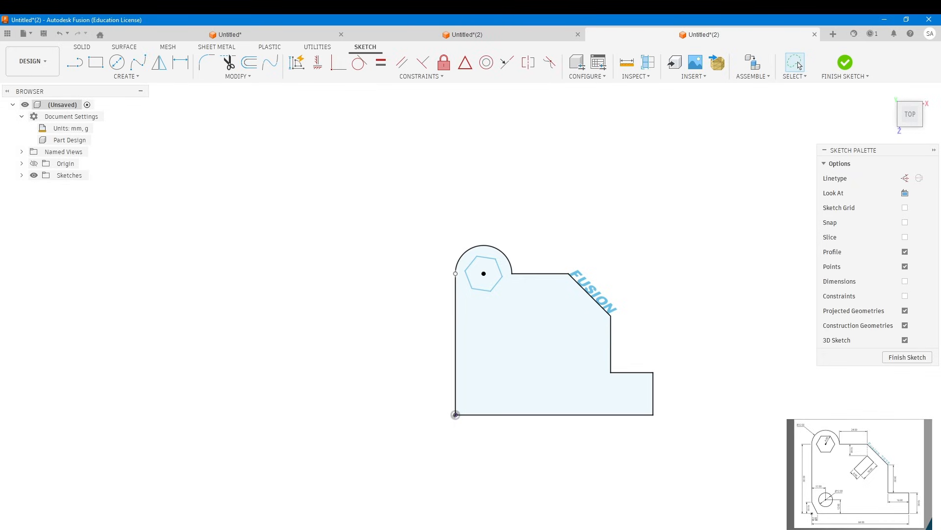
# - Align the hexagon's left vertex with the upper end of the left vertical line using a Horizontal/Vertical constraint
pyautogui.click(318, 62)
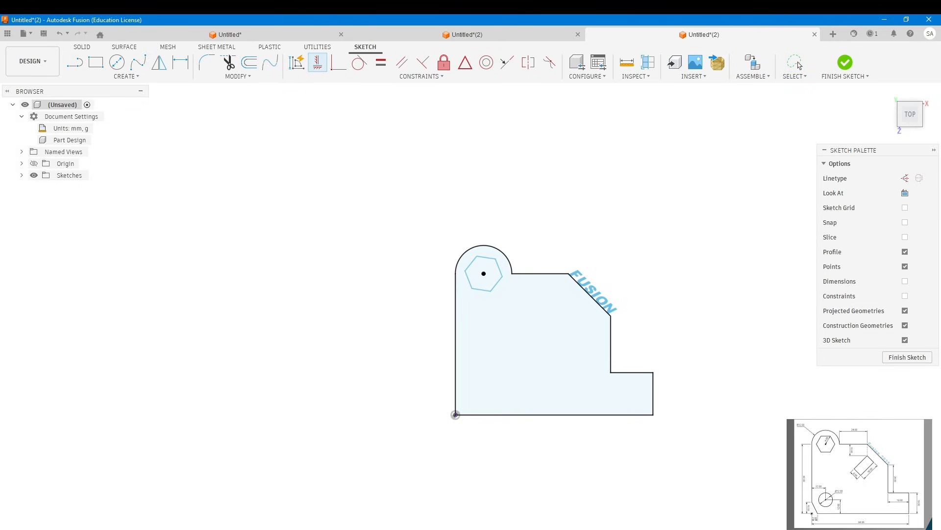
pyautogui.click(464, 271)
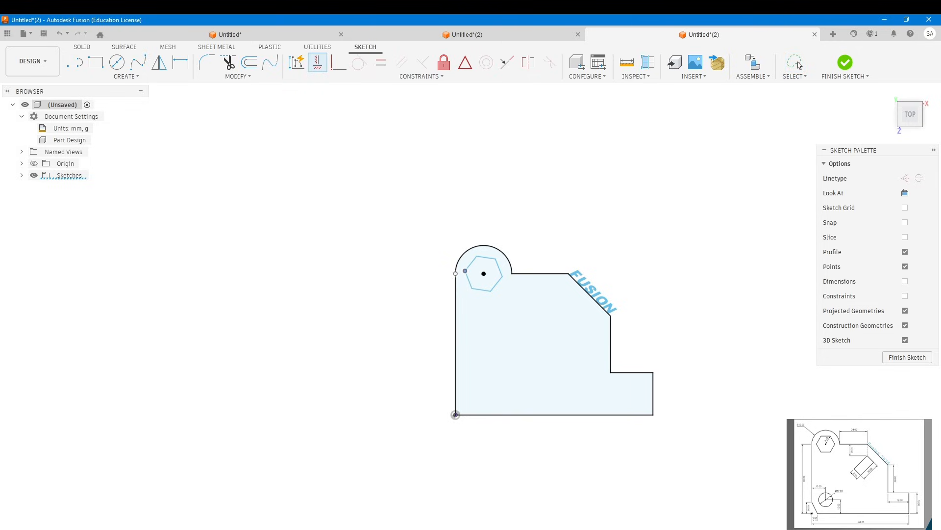
pyautogui.click(456, 274)
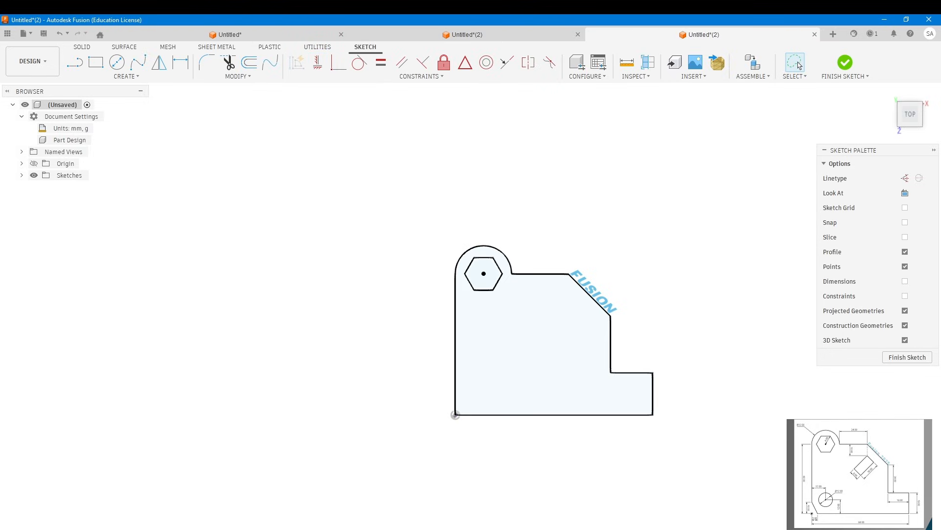
# - Draw a 12 mm diameter circle inside the profile near its lower-left corner
pyautogui.press('c')
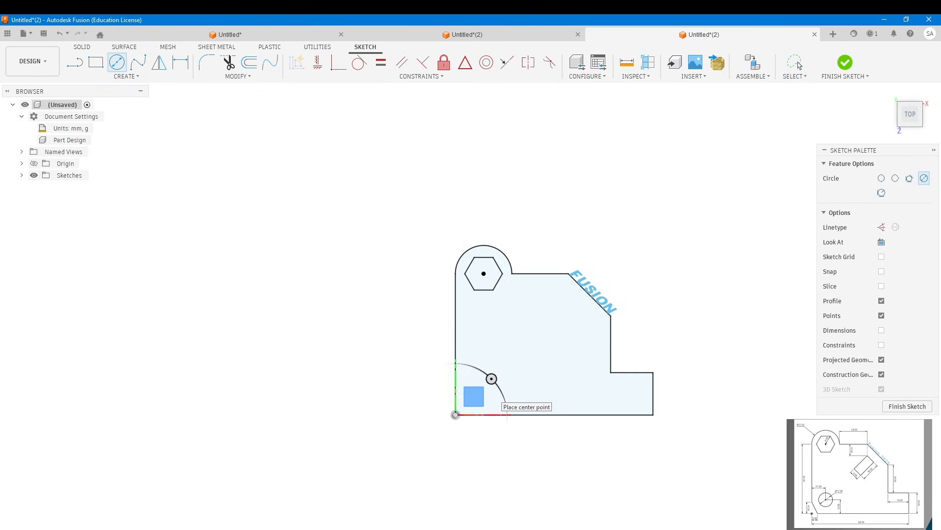
pyautogui.click(491, 388)
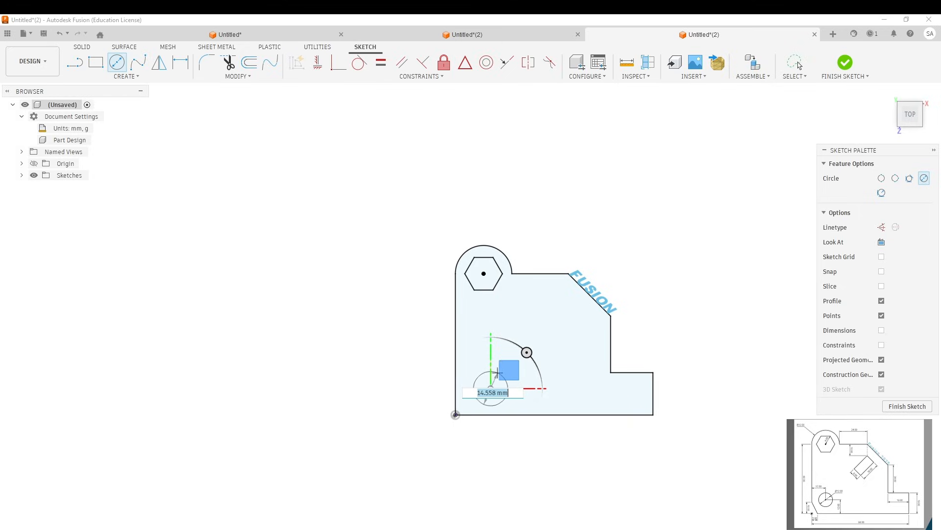
pyautogui.write('12')
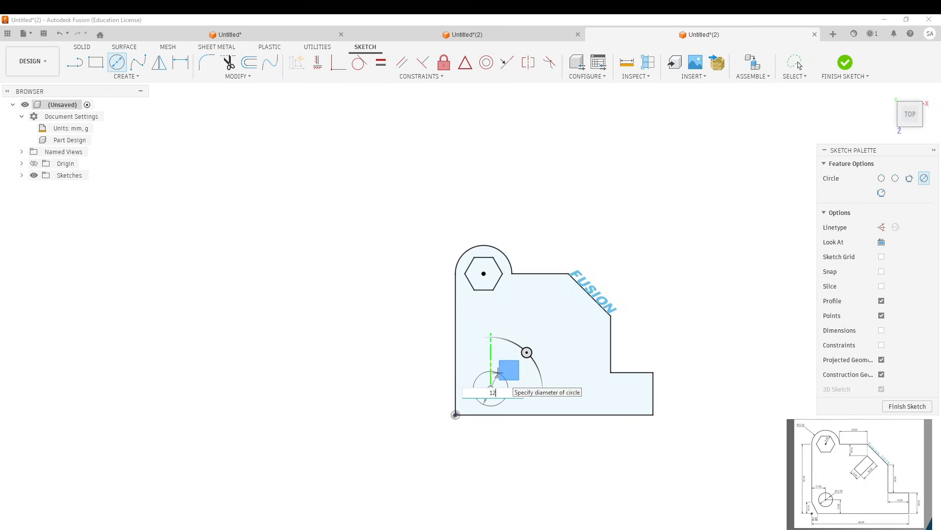
pyautogui.press('Return')
pyautogui.press('Escape')
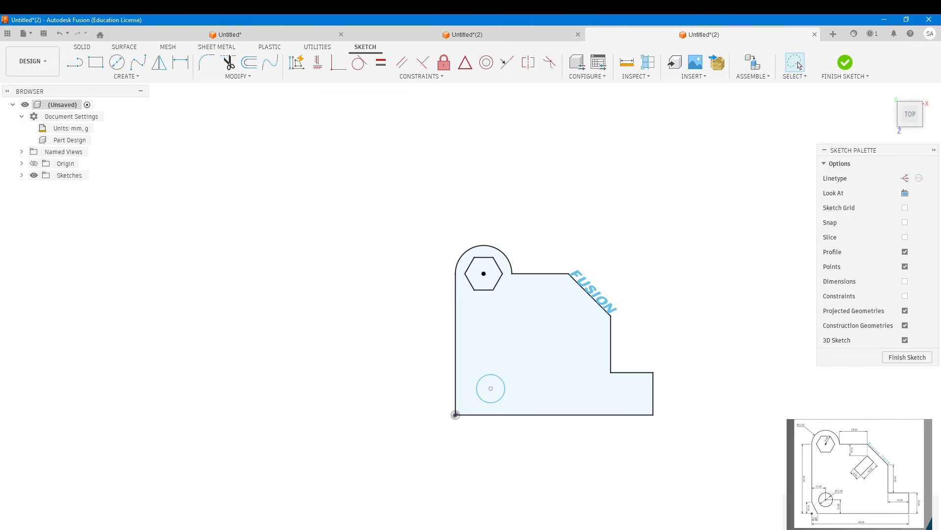
pyautogui.click(501, 398)
pyautogui.click(520, 414)
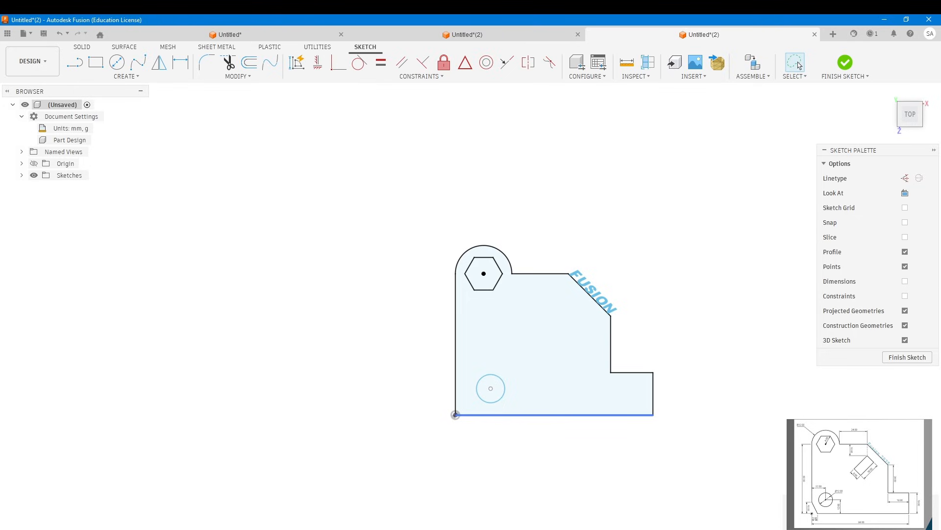
pyautogui.press('Escape')
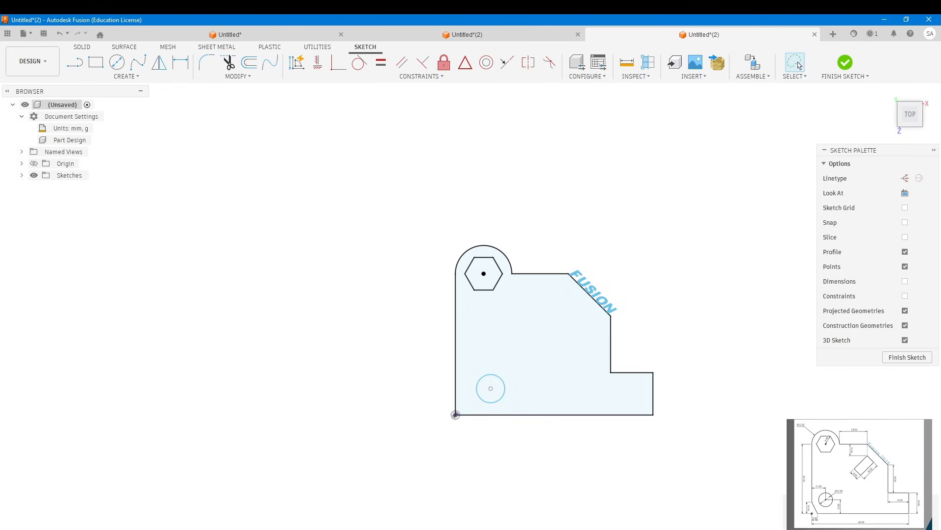
# - Dimension the lower circle's centre 12 mm above the profile's bottom edge
pyautogui.press('d')
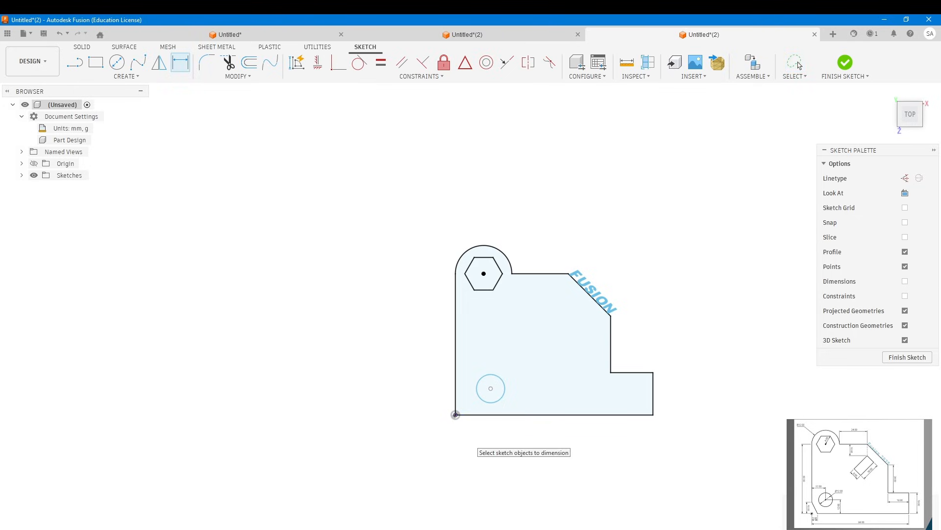
pyautogui.click(491, 388)
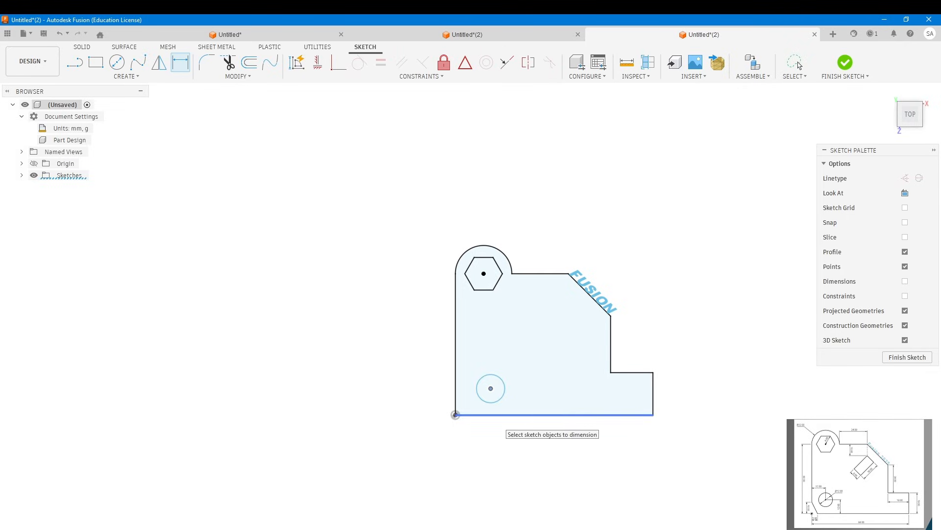
pyautogui.click(494, 415)
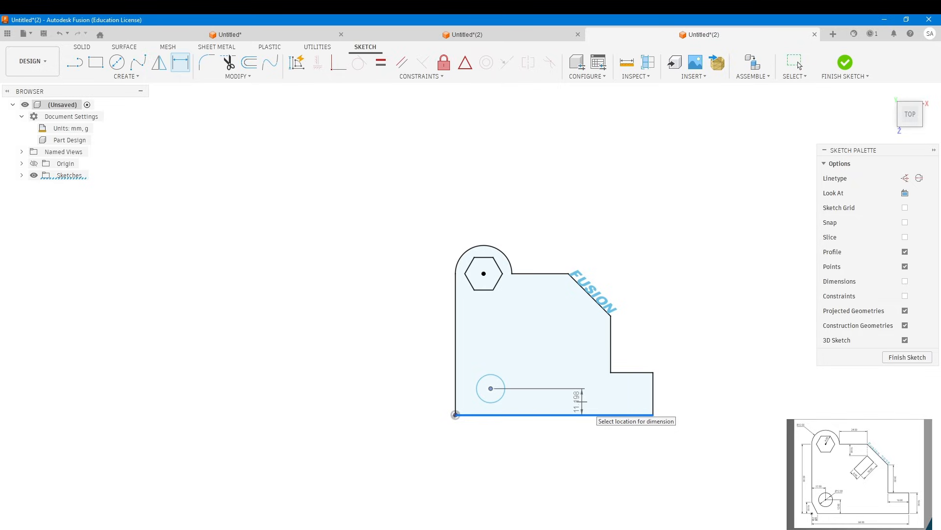
pyautogui.click(583, 407)
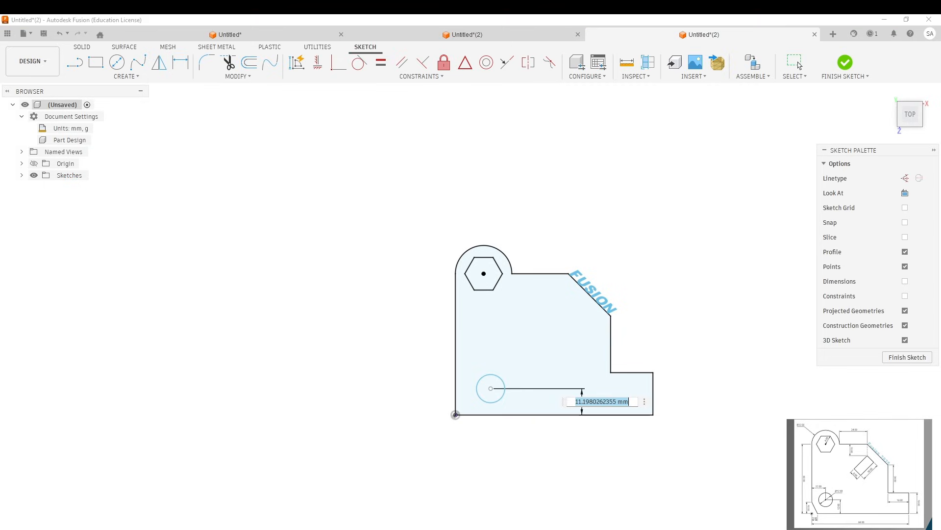
pyautogui.write('12')
pyautogui.press('Return')
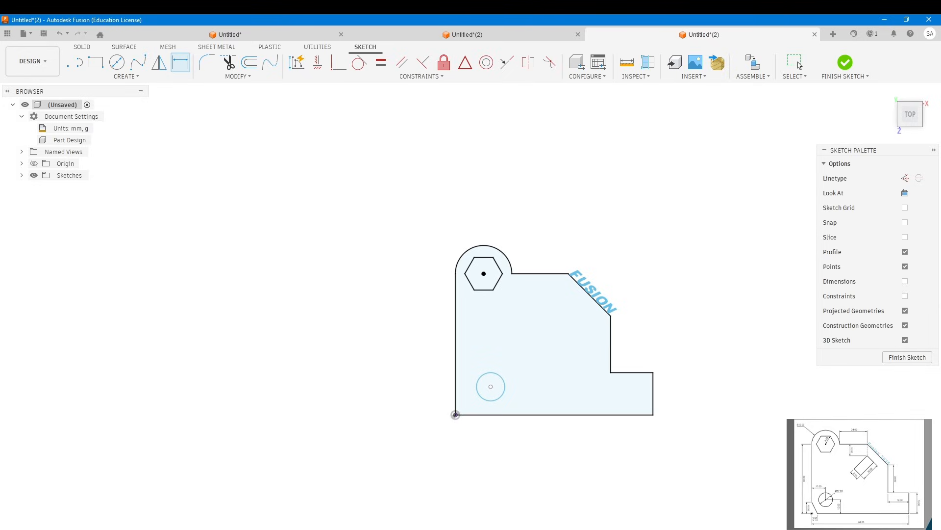
# - Dimension the lower circle's centre 12 mm from the profile's left vertical edge
pyautogui.click(500, 397)
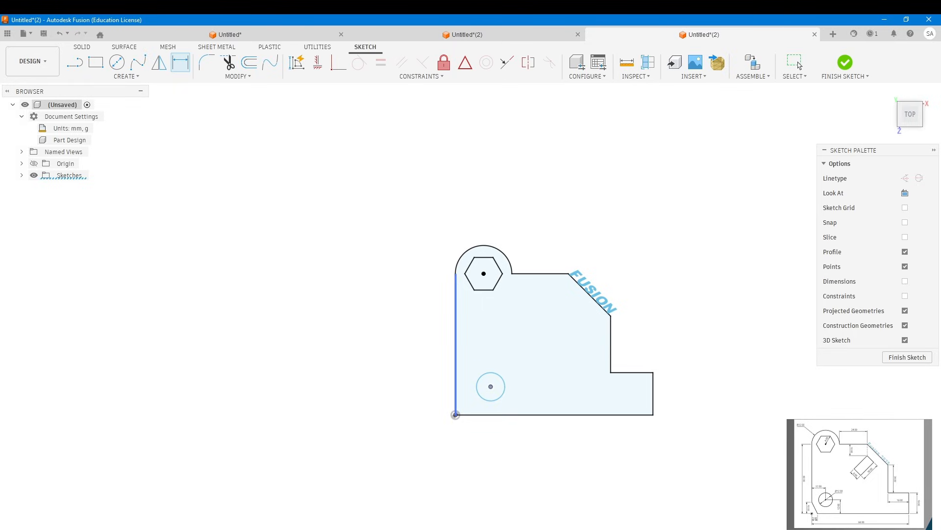
pyautogui.click(455, 378)
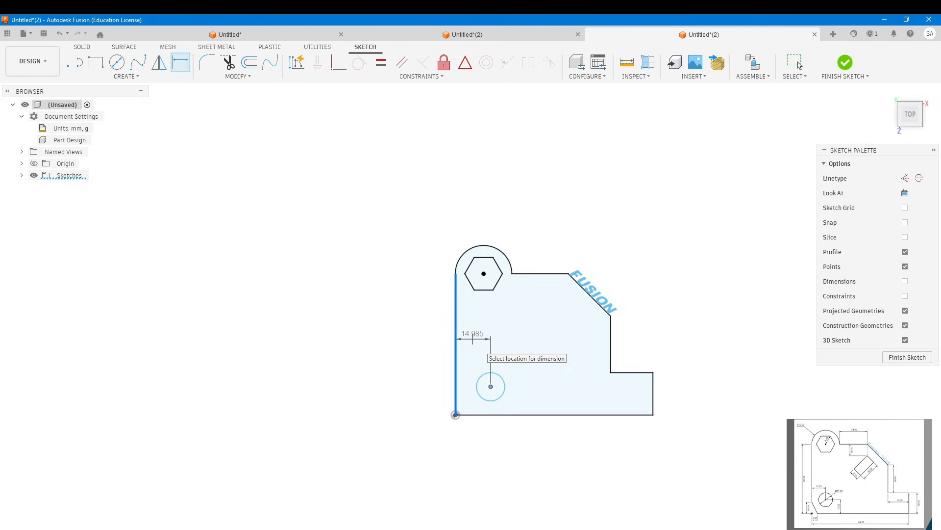
pyautogui.click(473, 339)
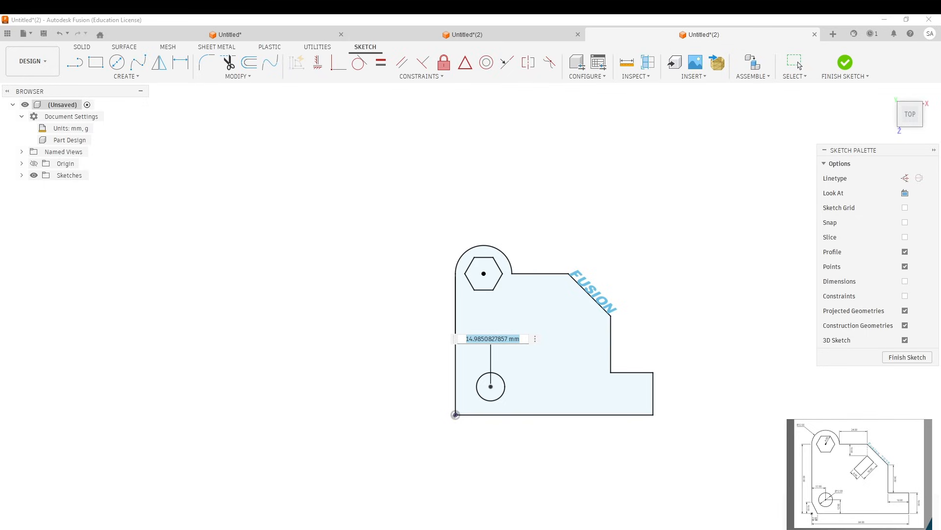
pyautogui.write('12')
pyautogui.press('Return')
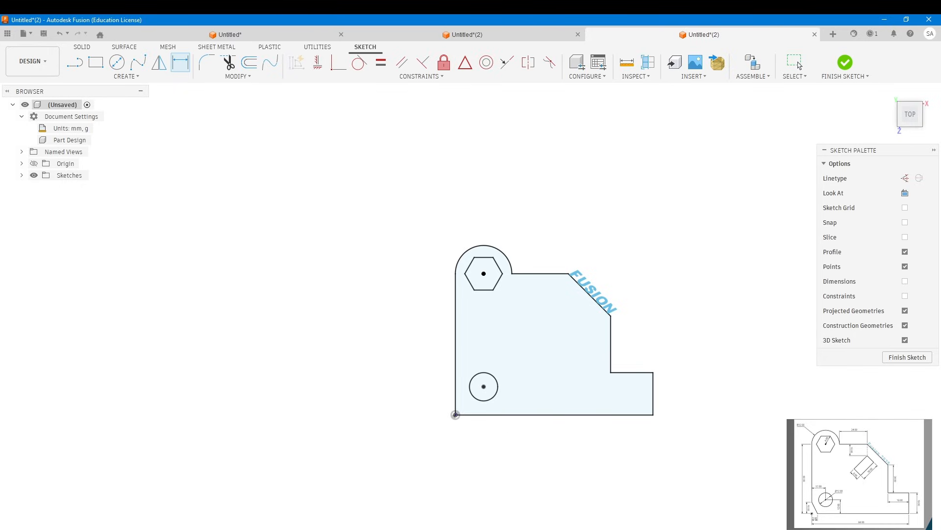
# - Cut the profile's lower-left corner with a Two Distance Chamfer, 5 mm along the bottom edge and 10 mm along the left edge
pyautogui.click(238, 76)
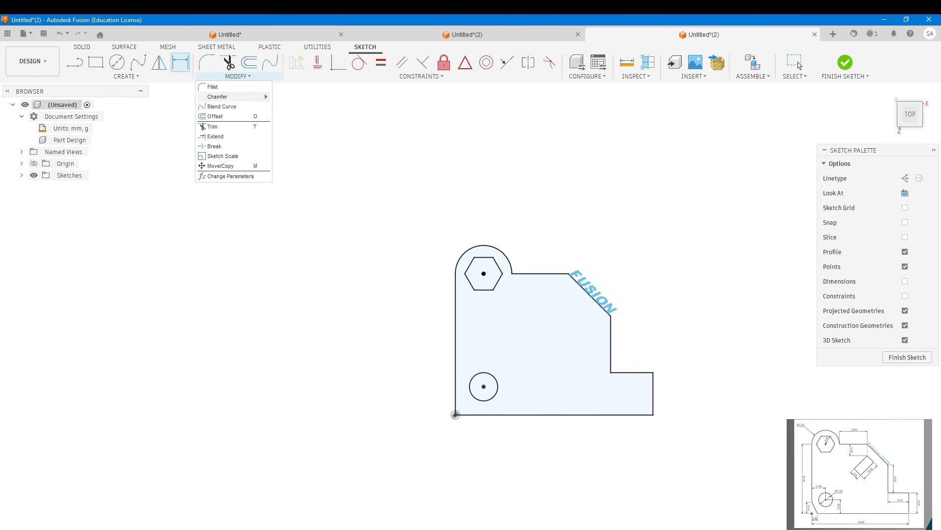
pyautogui.moveTo(221, 96)
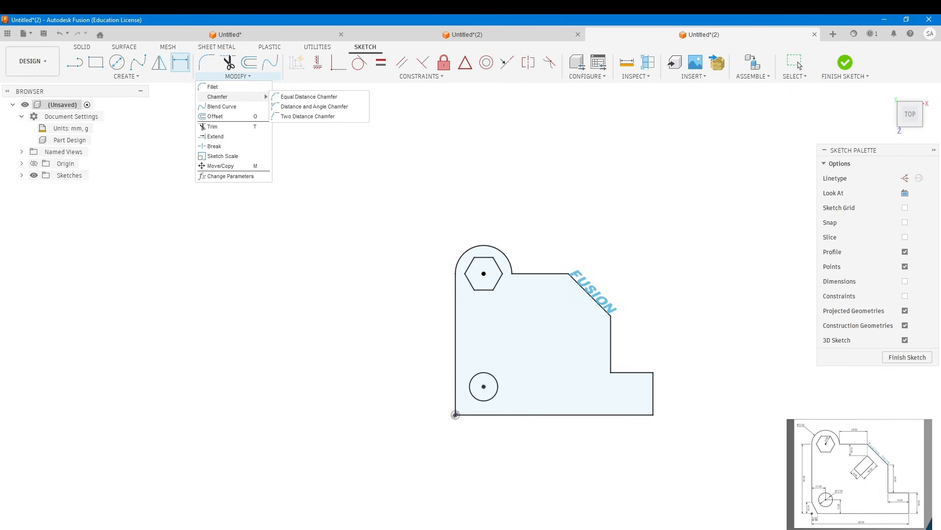
pyautogui.click(308, 116)
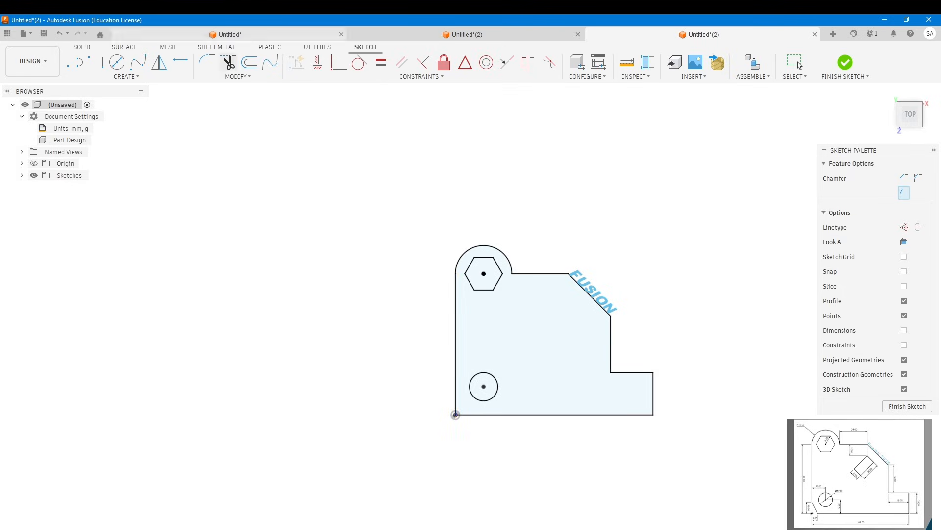
pyautogui.click(238, 76)
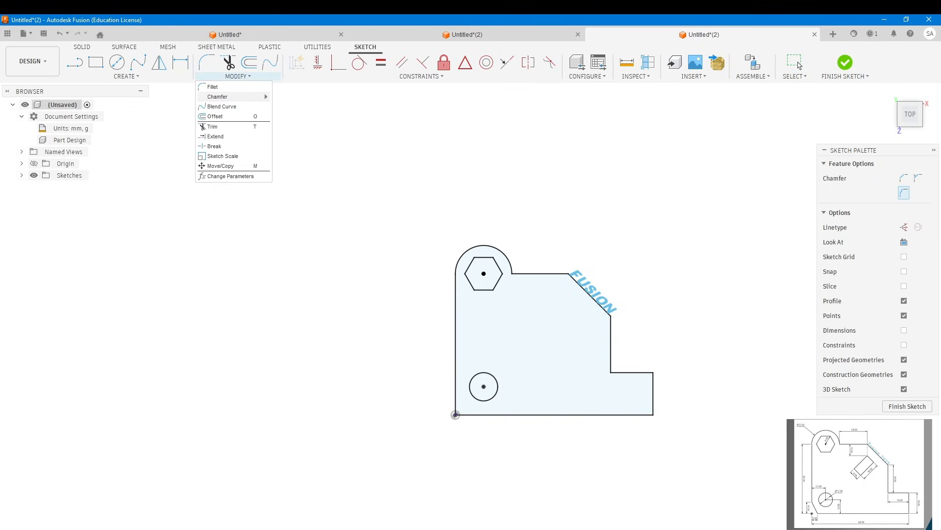
pyautogui.click(310, 116)
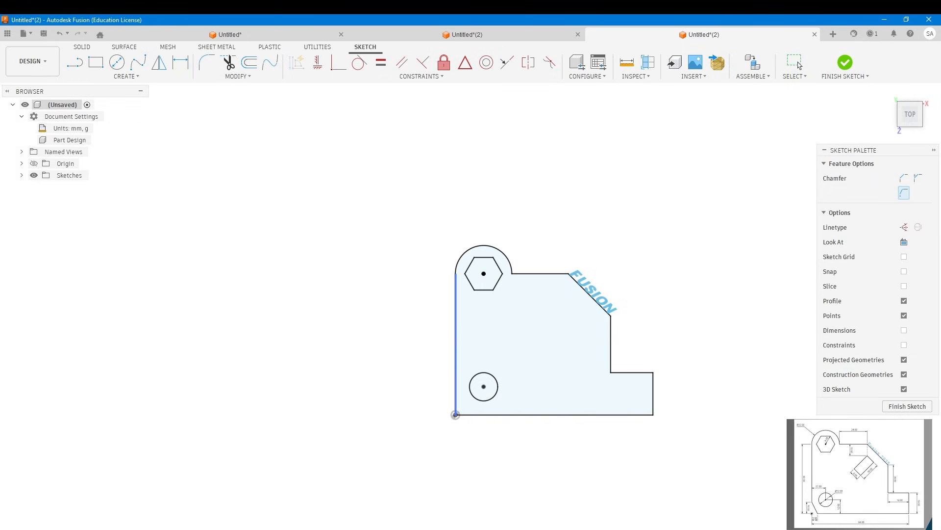
pyautogui.click(456, 360)
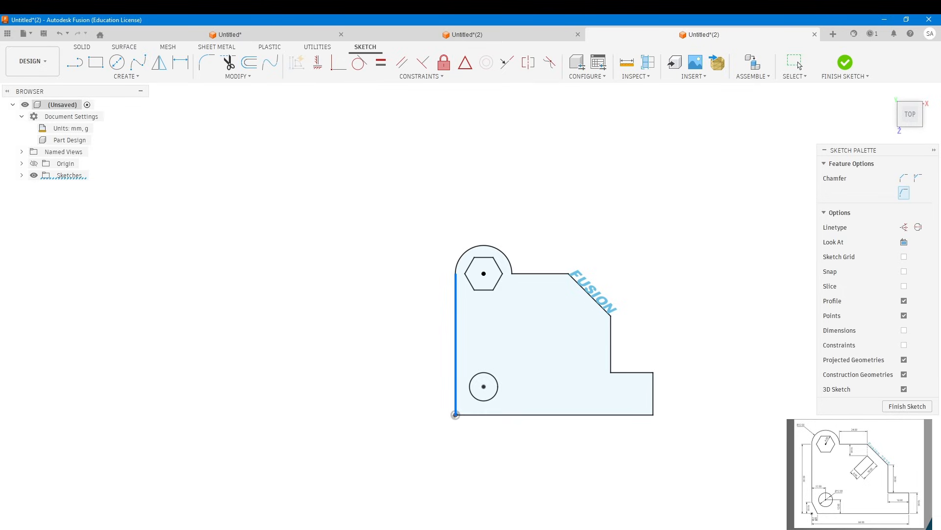
pyautogui.click(473, 415)
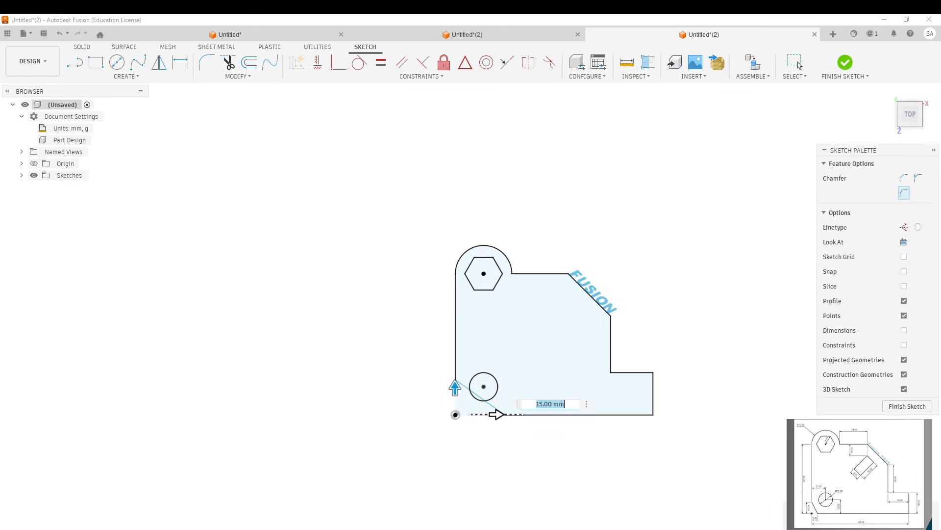
pyautogui.moveTo(496, 414); pyautogui.dragTo(470, 415)
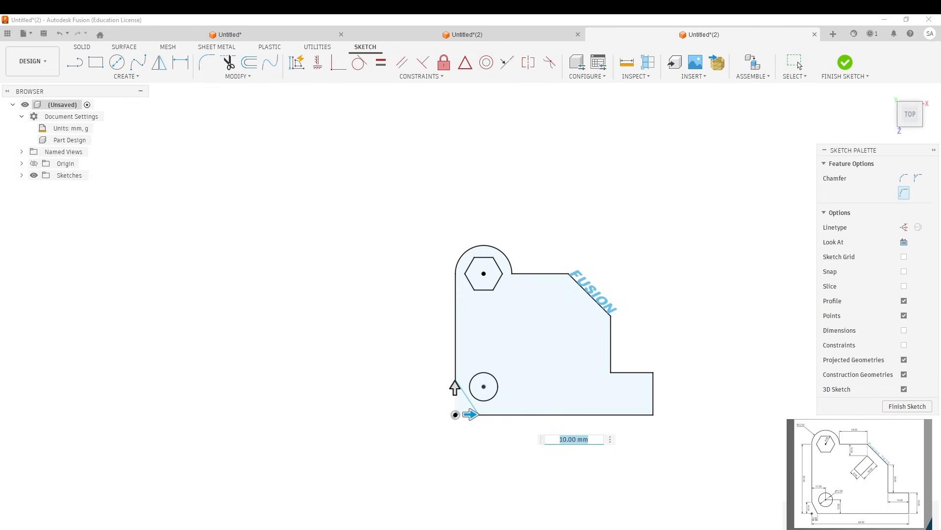
pyautogui.moveTo(470, 414)
pyautogui.mouseDown()
pyautogui.moveTo(483, 414)
pyautogui.moveTo(470, 414)
pyautogui.mouseUp()
pyautogui.write('5')
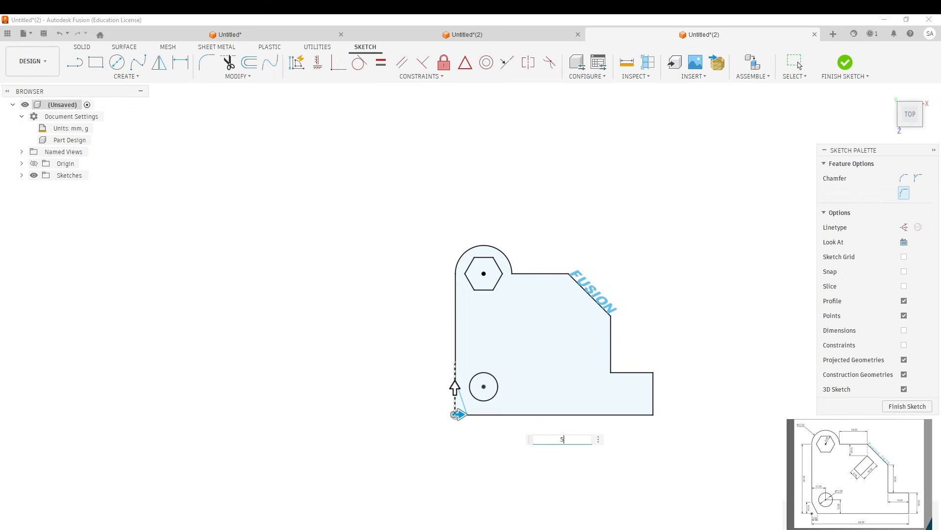
pyautogui.press('Tab')
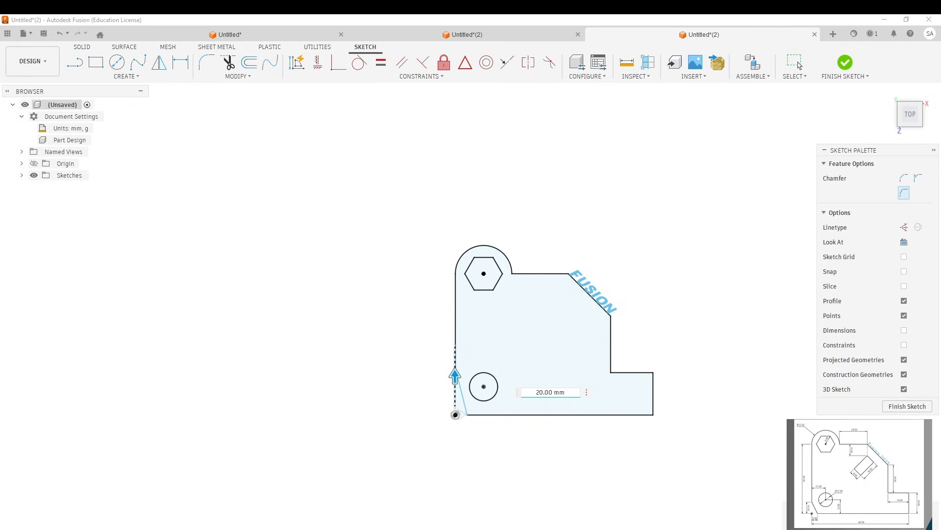
pyautogui.click(455, 377)
pyautogui.write('10')
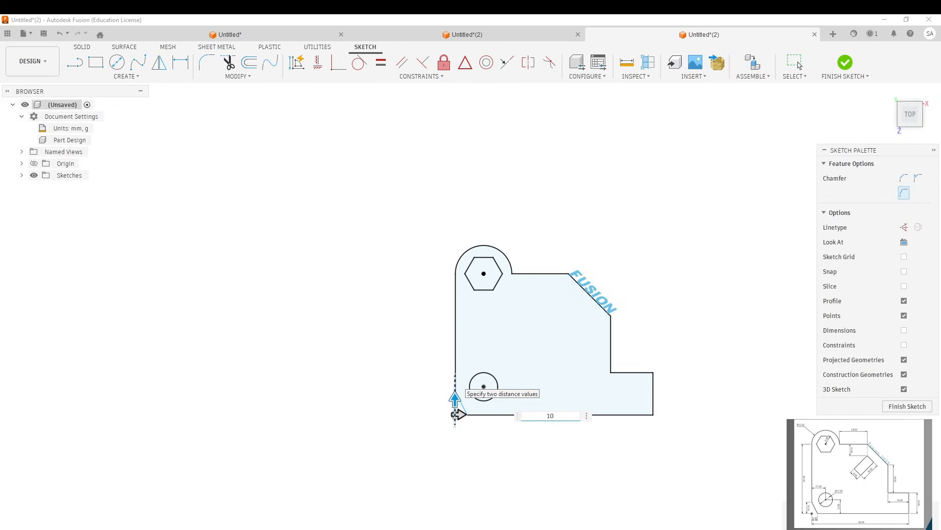
pyautogui.press('Return')
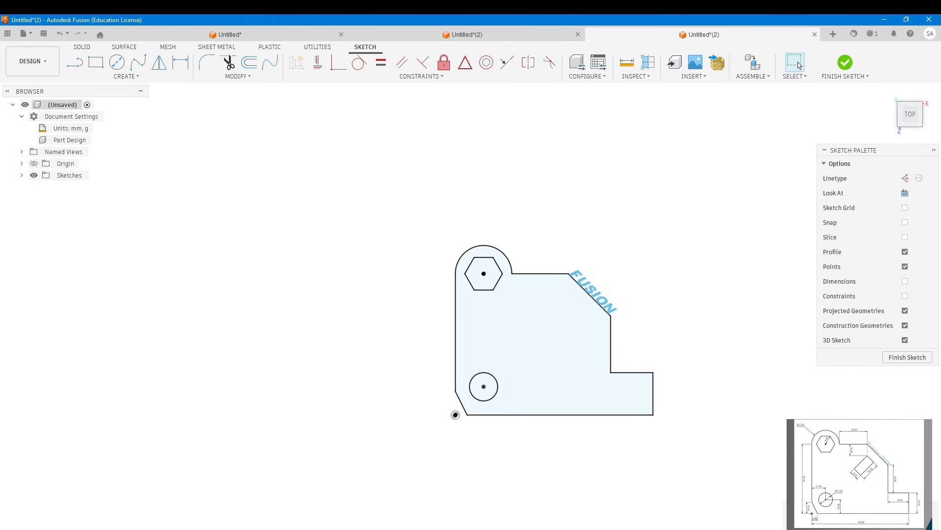
# - Draw a tilted 15 by 8 mm 3-Point Rectangle inside the profile, below the sloped edge, with its long side rising to the right
pyautogui.click(126, 76)
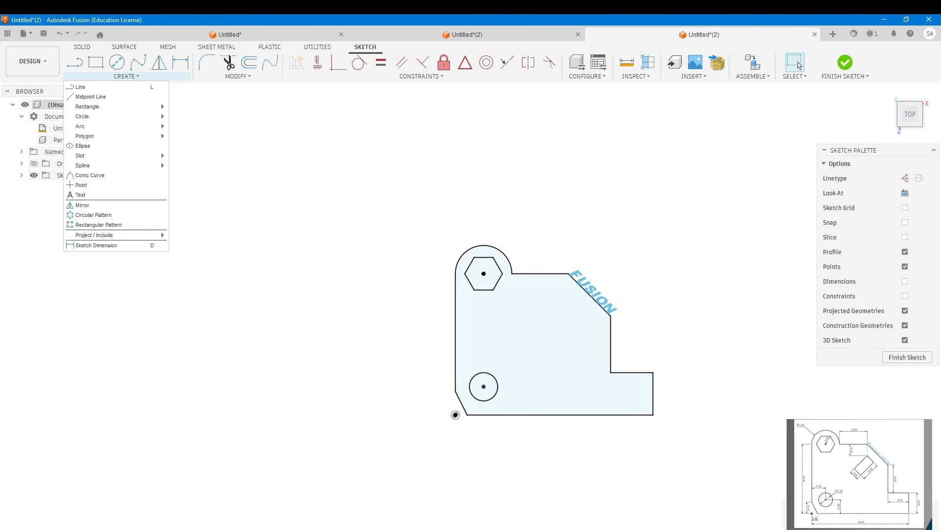
pyautogui.moveTo(98, 106)
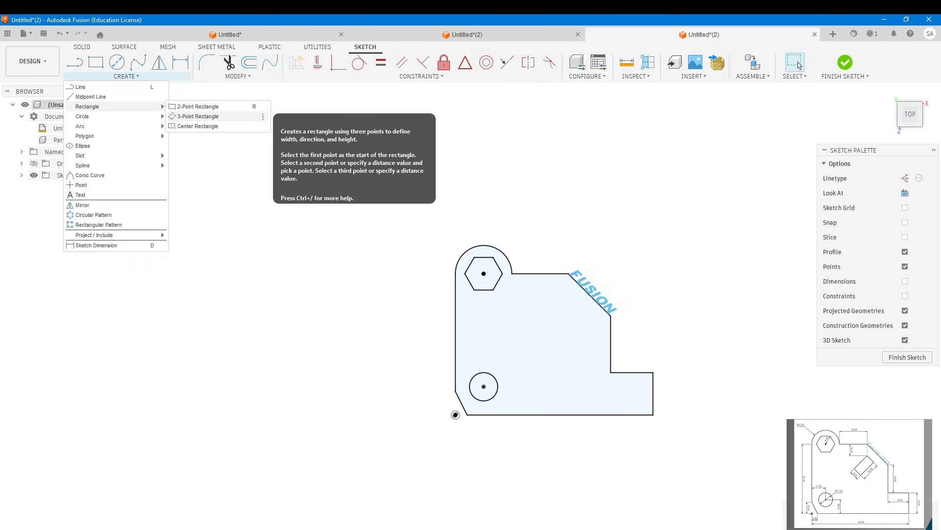
pyautogui.click(196, 116)
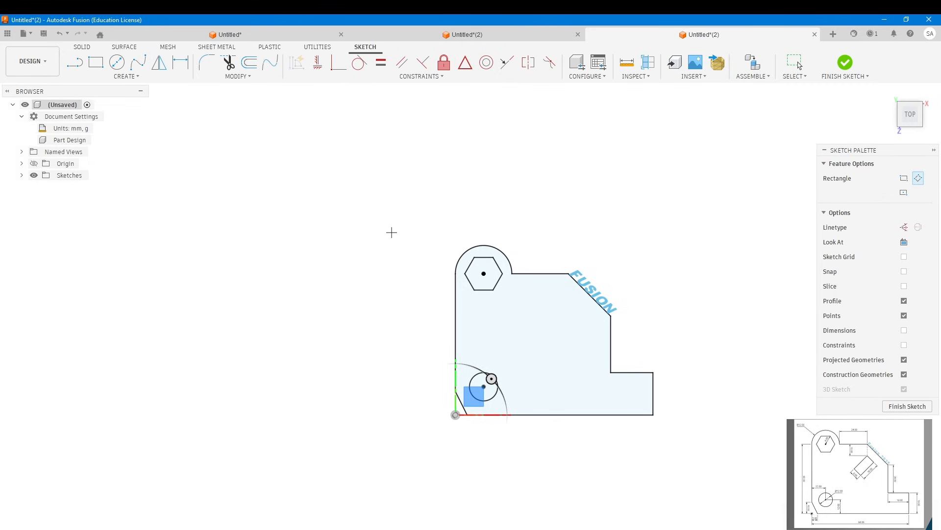
pyautogui.click(544, 346)
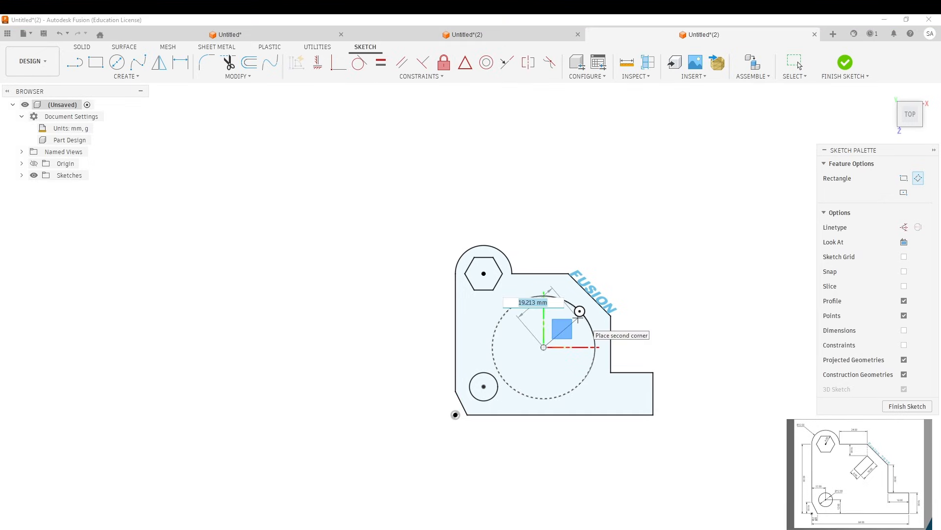
pyautogui.write('15')
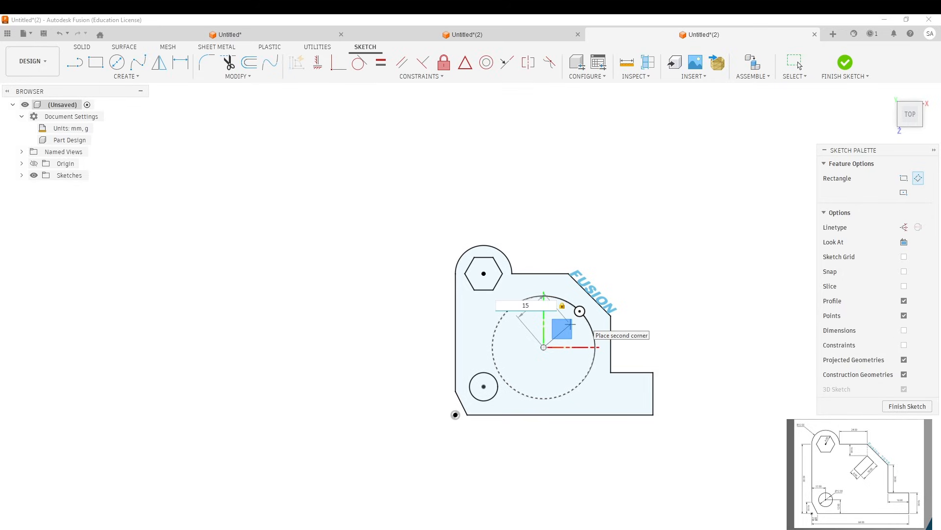
pyautogui.press('Tab')
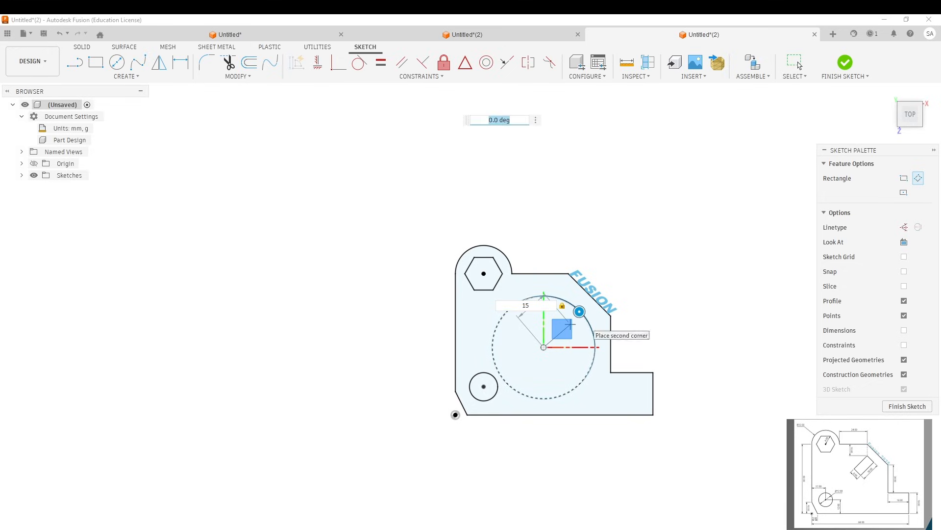
pyautogui.press('Tab')
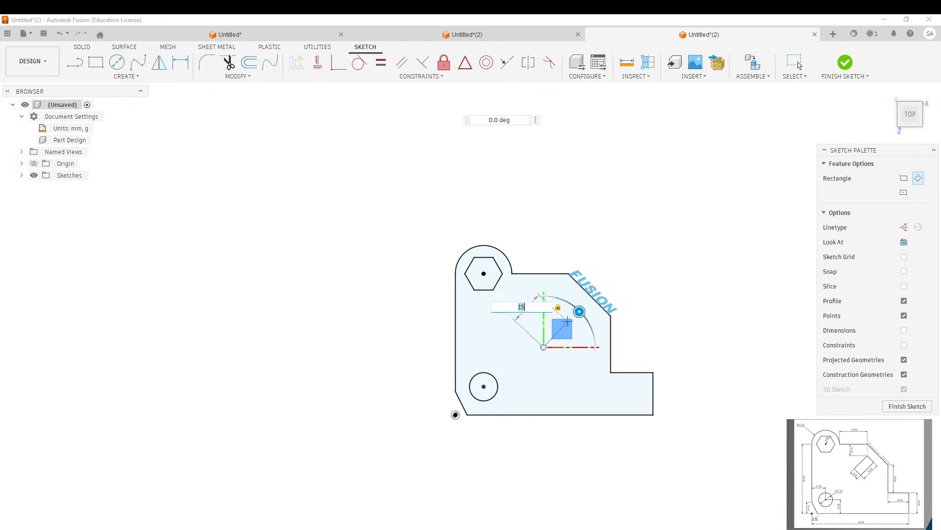
pyautogui.click(574, 318)
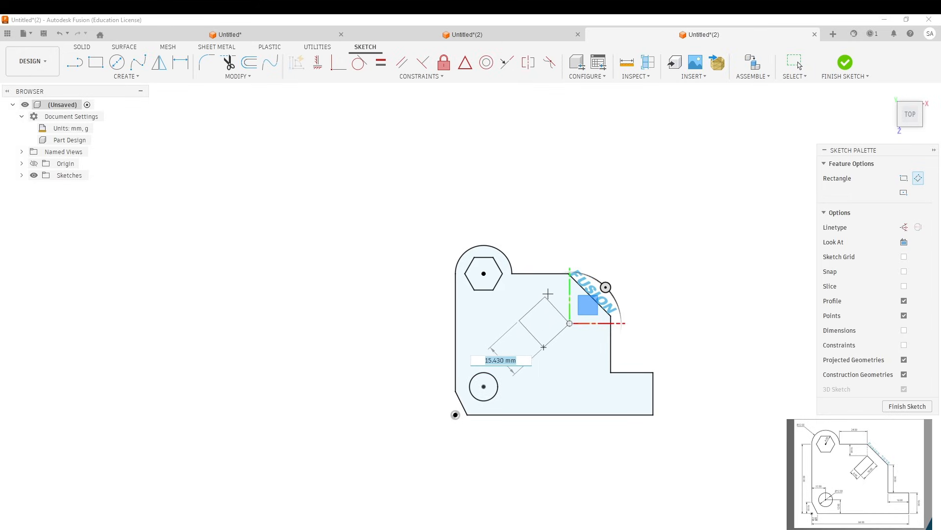
pyautogui.write('8')
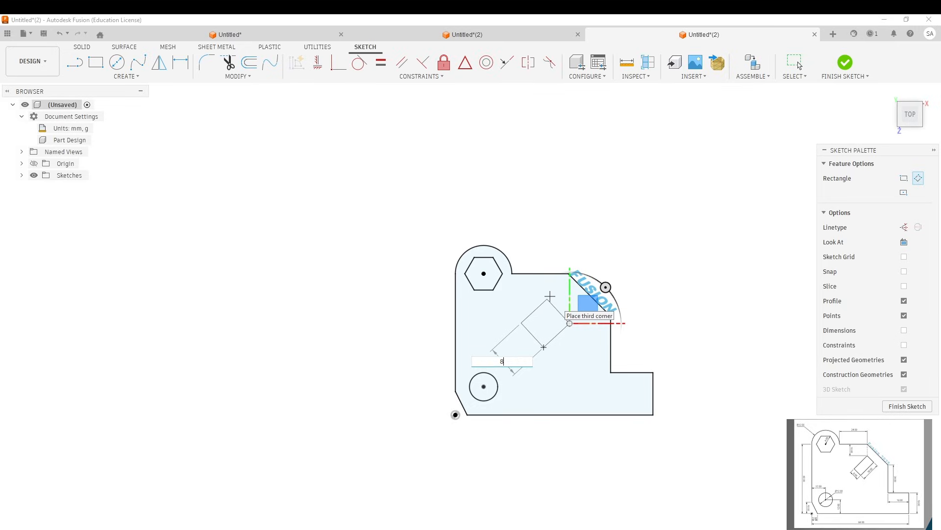
pyautogui.press('Return')
pyautogui.press('Escape')
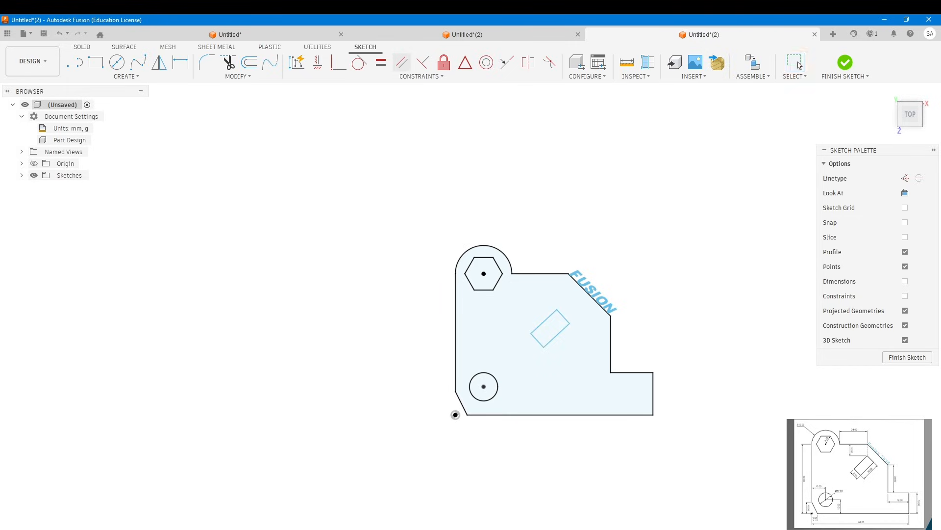
# - Make the tilted rectangle's upper-right short side parallel to the profile's sloped edge
pyautogui.click(402, 63)
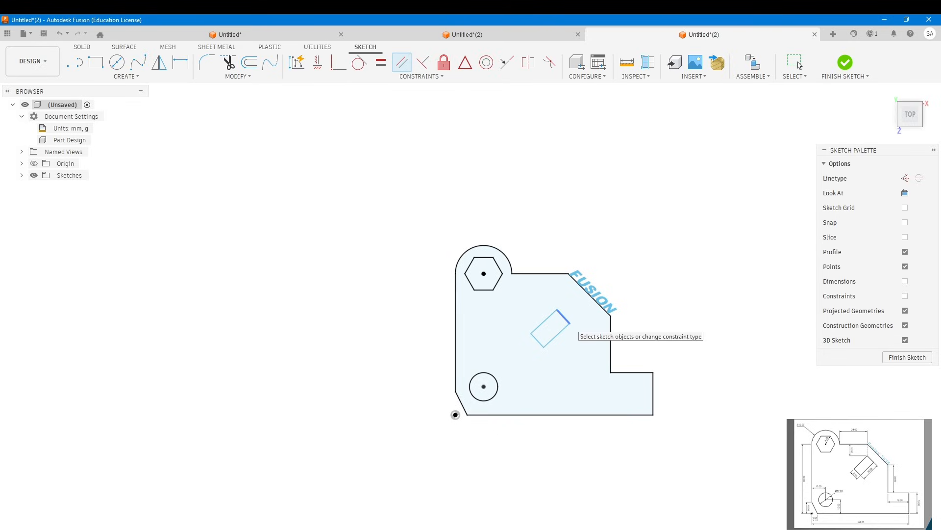
pyautogui.click(564, 317)
pyautogui.click(608, 311)
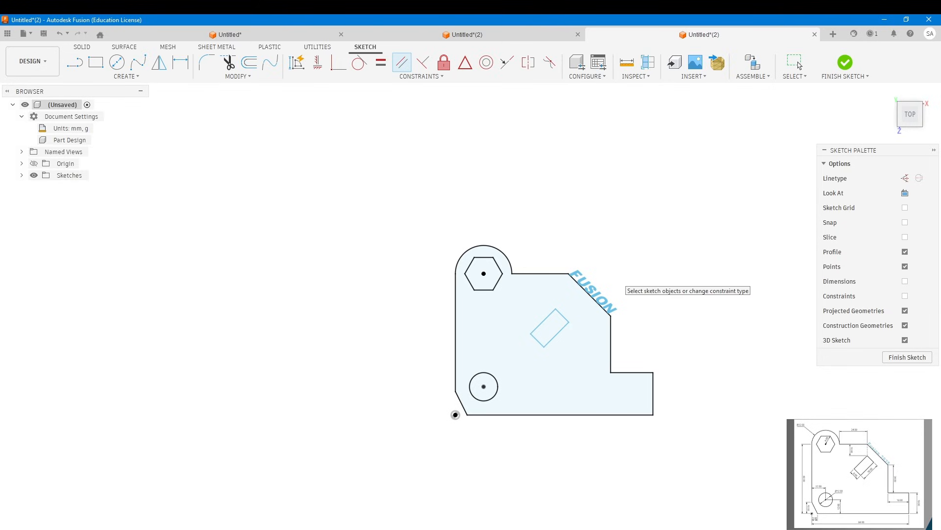
# - Try to align the tilted rectangle's topmost corner vertically with the sloped edge's upper endpoint using a Horizontal/Vertical constraint
pyautogui.click(797, 64)
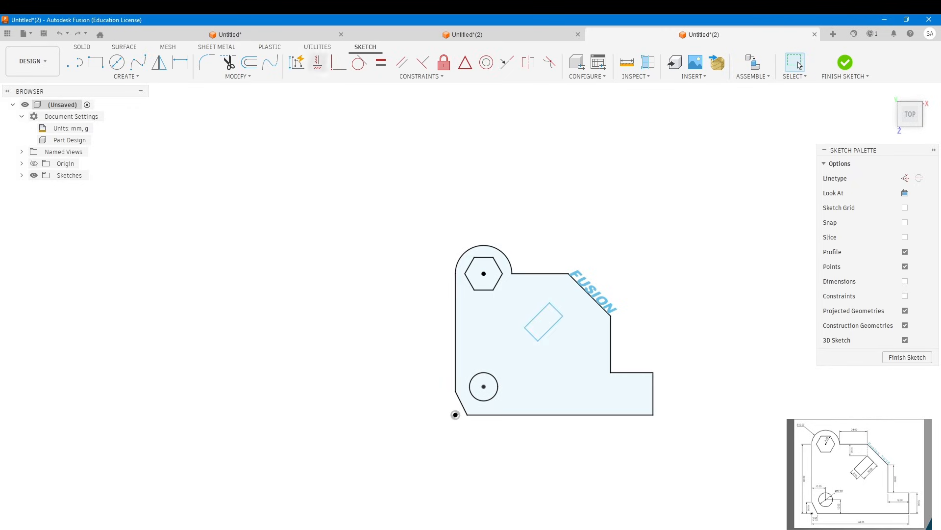
pyautogui.click(318, 62)
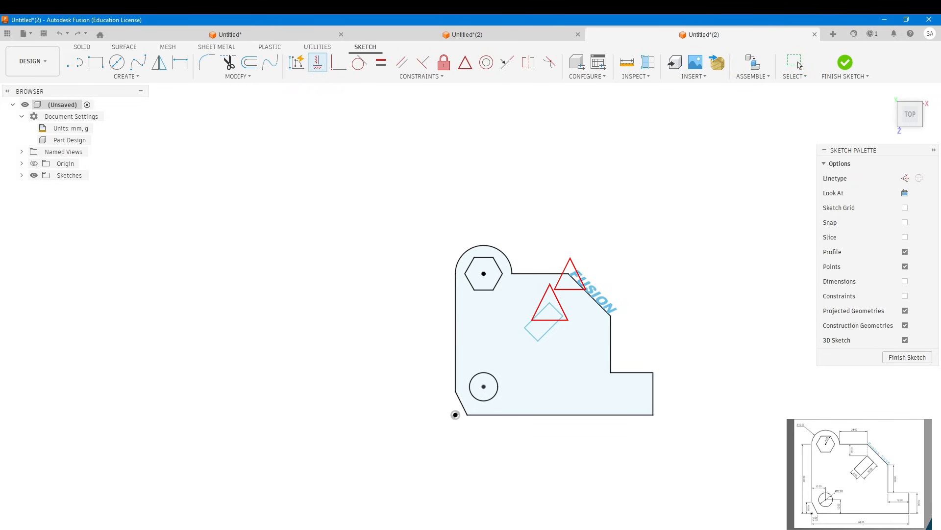
pyautogui.click(550, 303)
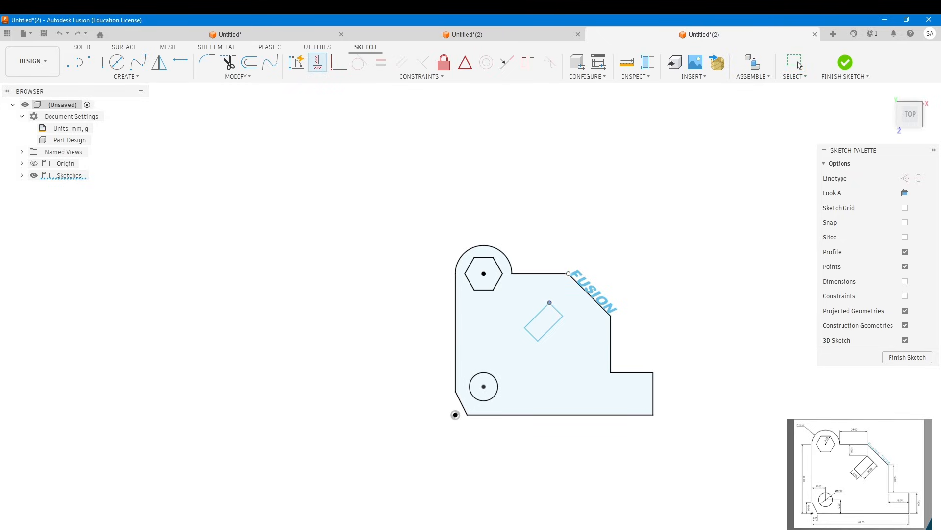
pyautogui.click(569, 273)
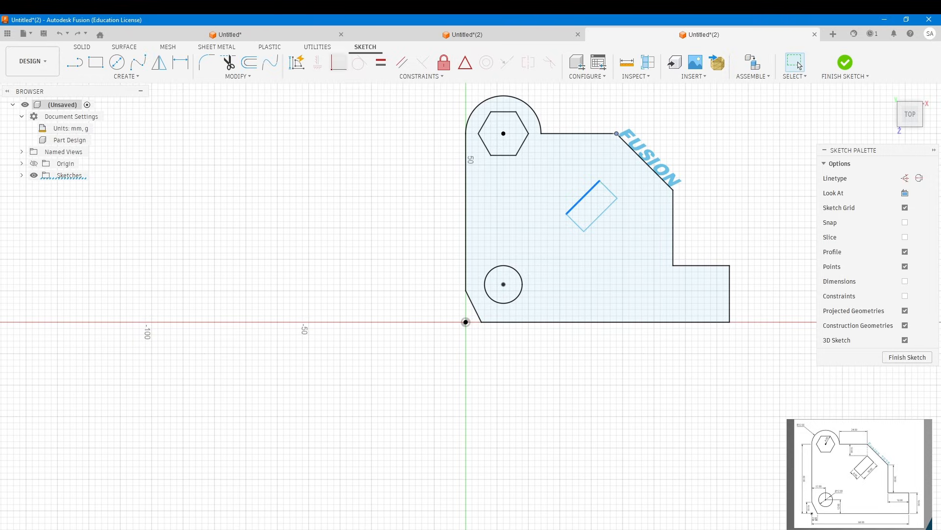
# - Constrain the tilted rectangle's topmost corner directly below the sloped edge's upper endpoint with a Horizontal/Vertical constraint
pyautogui.click(318, 62)
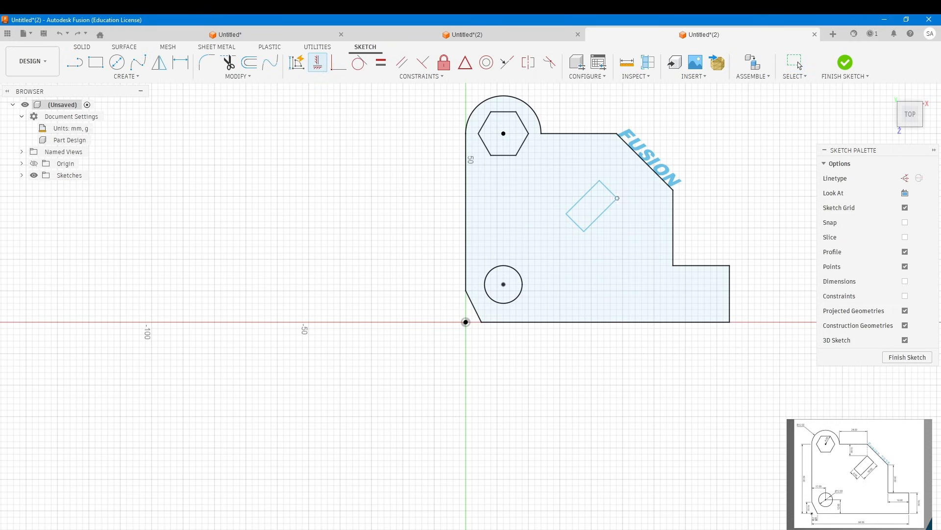
pyautogui.click(600, 180)
pyautogui.click(617, 134)
# - Dimension the tilted rectangle's topmost corner 10 mm vertically below the sloped edge's upper endpoint
pyautogui.press('d')
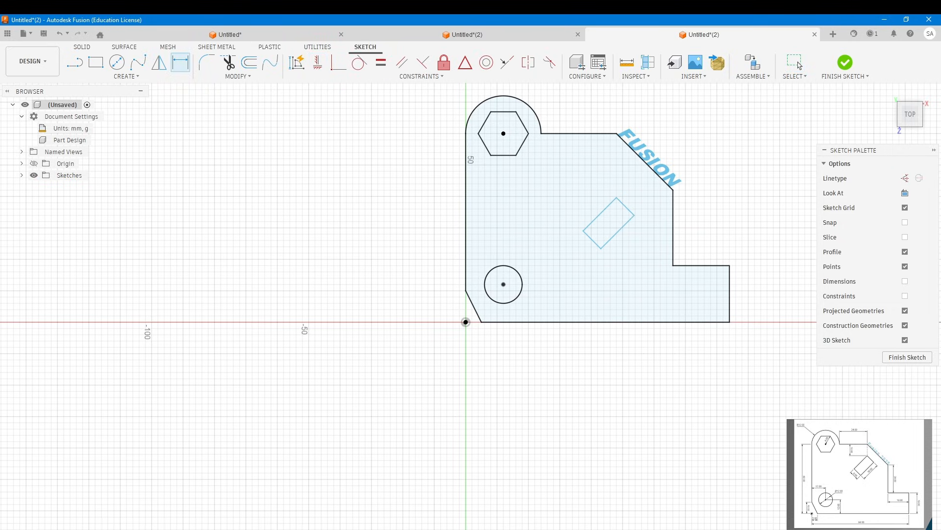
pyautogui.click(617, 197)
pyautogui.click(616, 133)
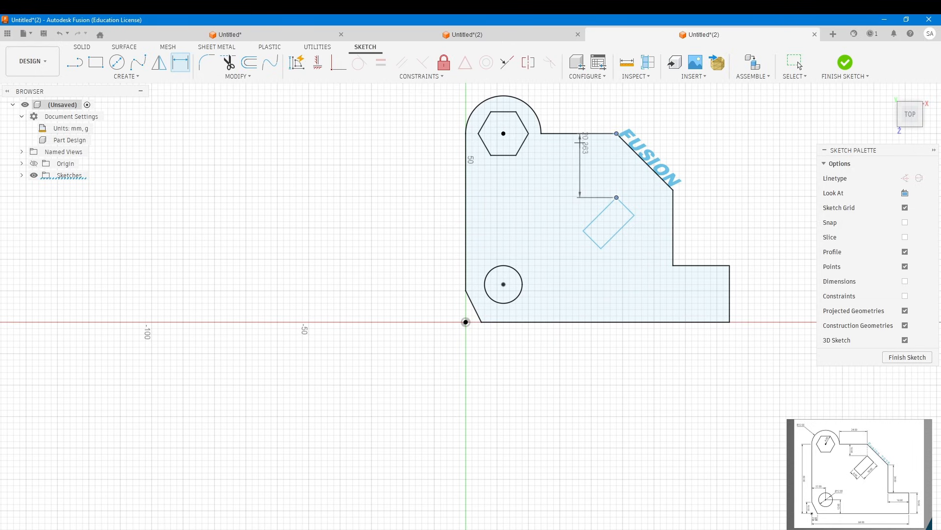
pyautogui.click(554, 149)
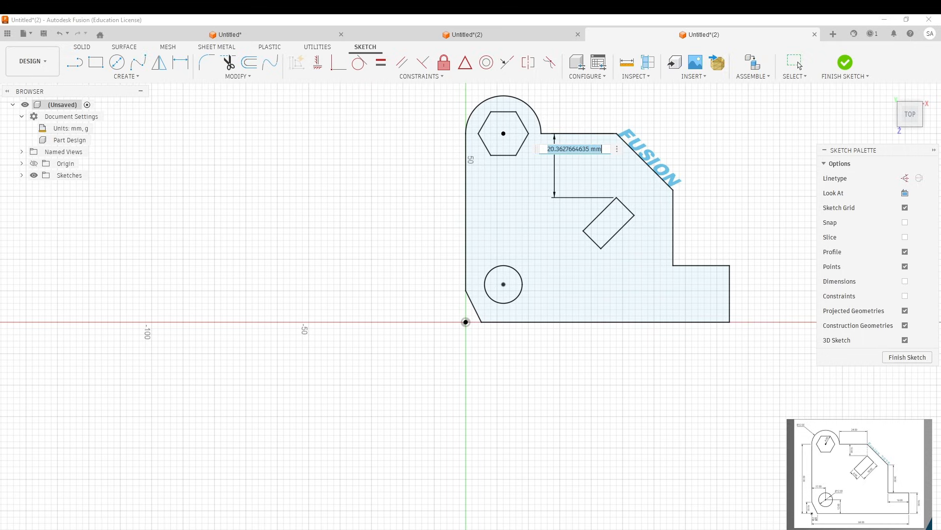
pyautogui.write('10')
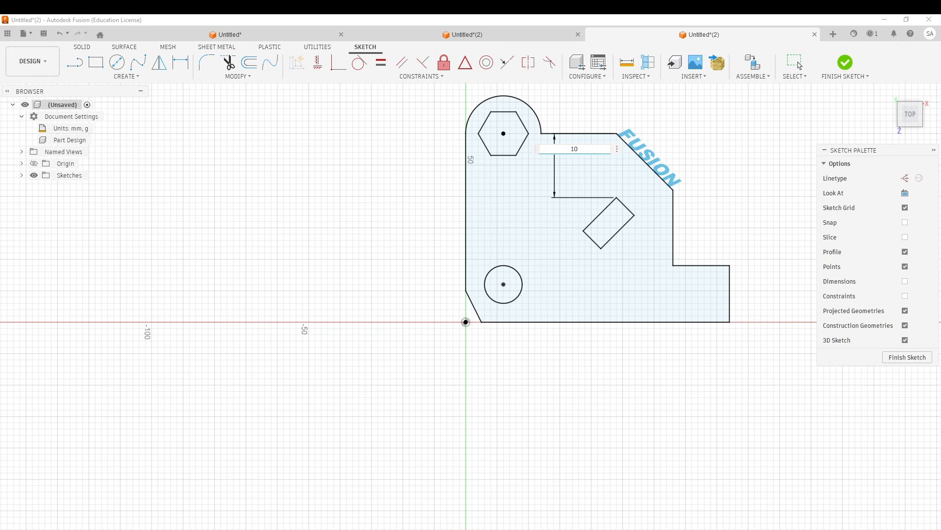
pyautogui.press('Return')
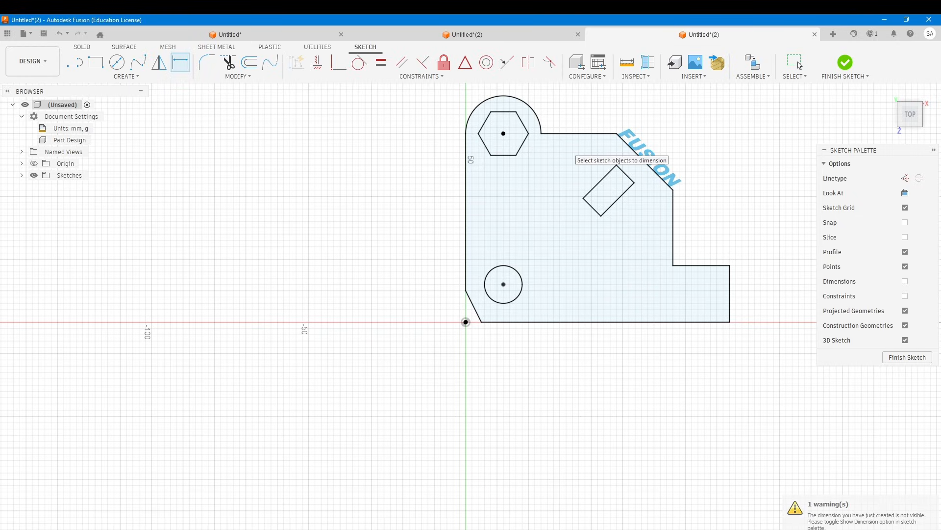